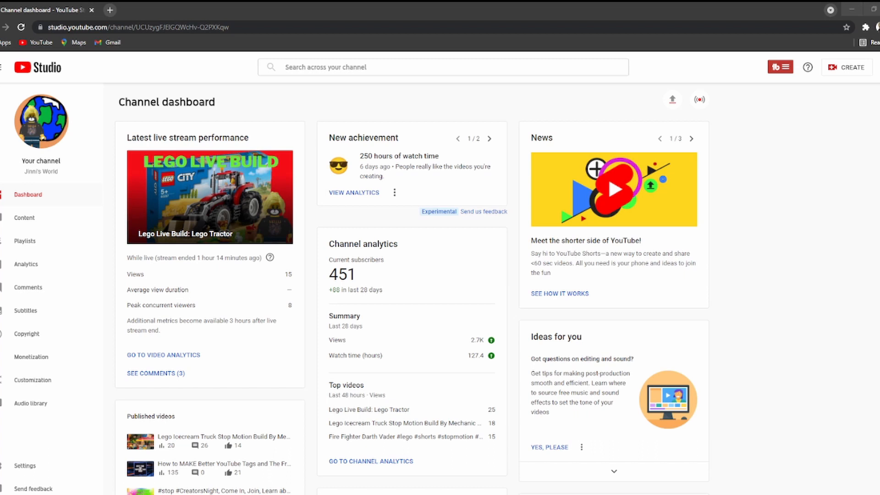
Launch TubeBuddy SEO Studio and start optimizing for the target keyword 'Roblox Live Stream'.
key("ctrl+a")
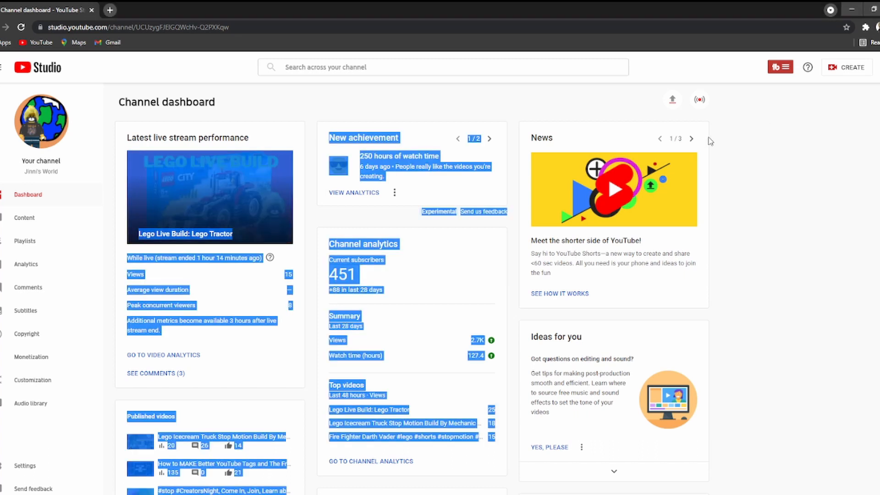
left_click(758, 119)
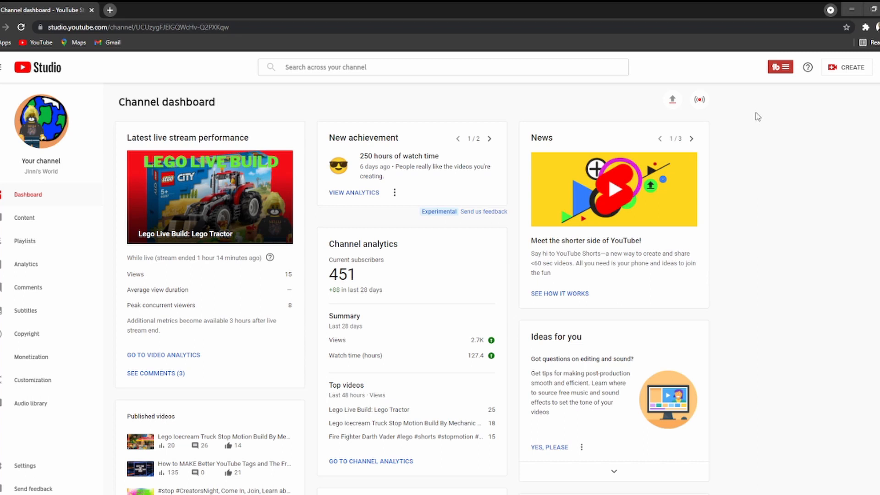
left_click(784, 70)
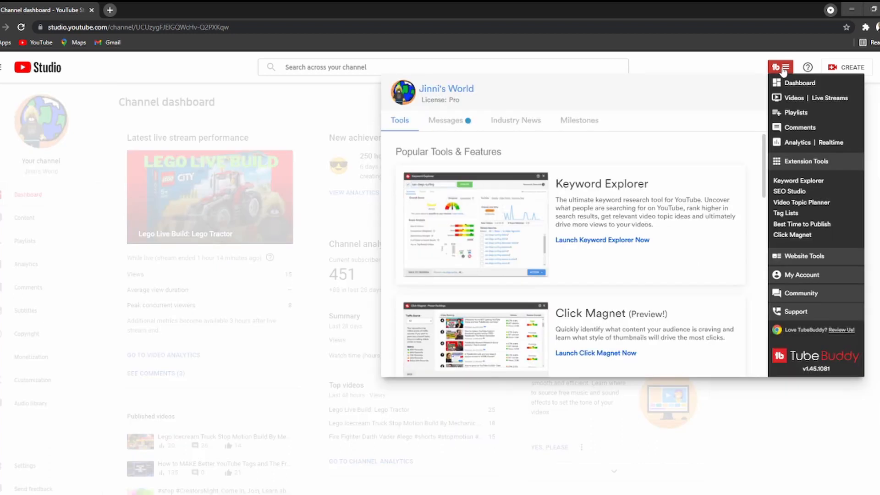
left_click(789, 191)
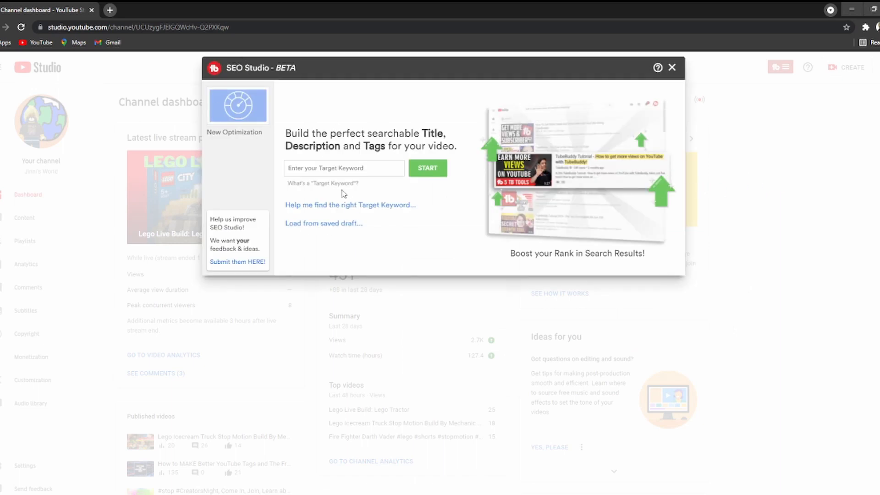
left_click(347, 168)
type("Roblox Live Stream")
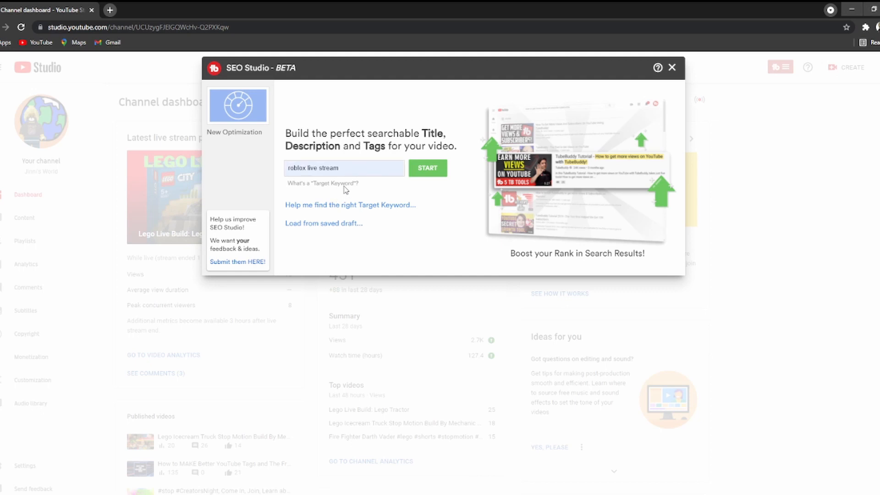
left_click(438, 168)
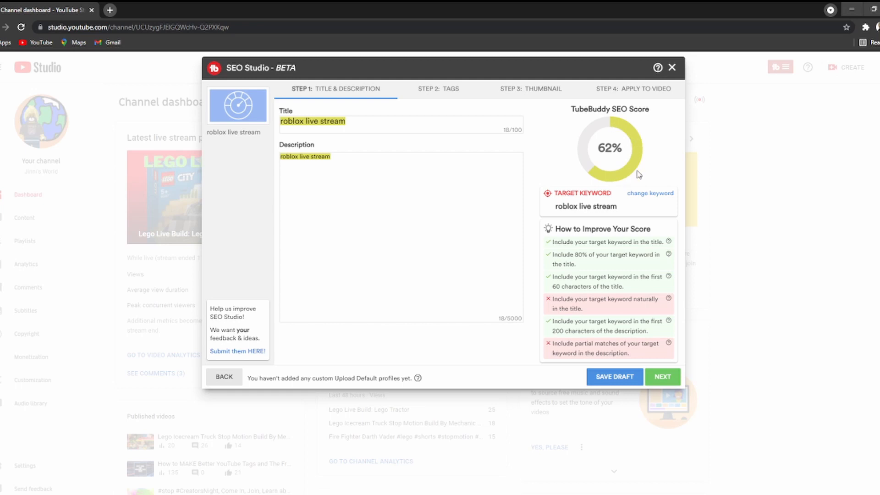
Replace the title with 'Roblox Live Stream Live! Viewers Choice Arsenal, Piggy, and Other Roblox Games'.
left_click(360, 120)
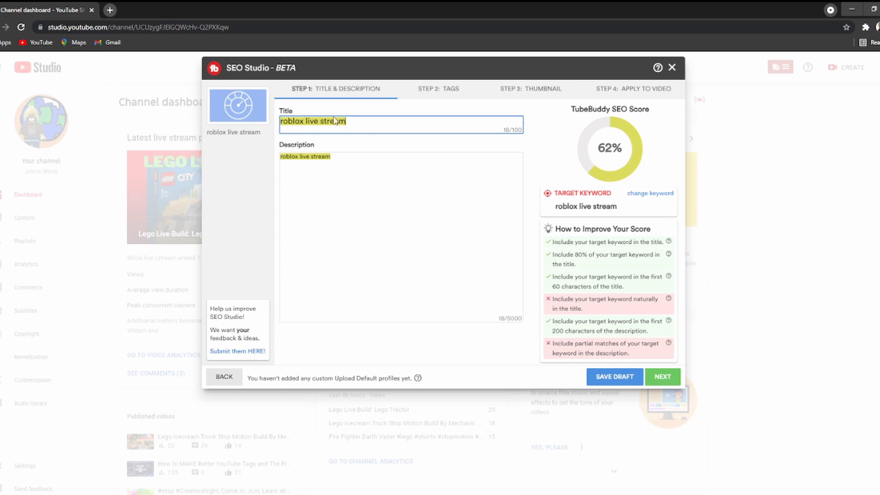
left_click_drag(381, 122, 198, 106)
type("Roblox ")
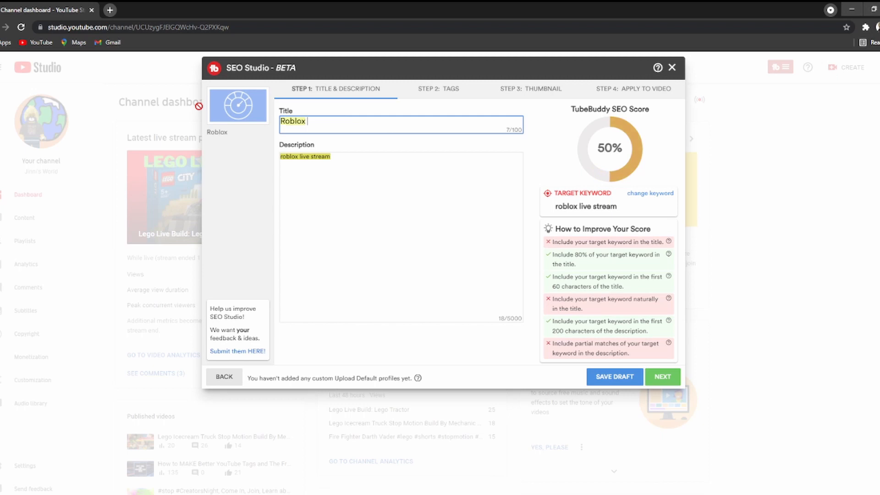
type("Live Stream ")
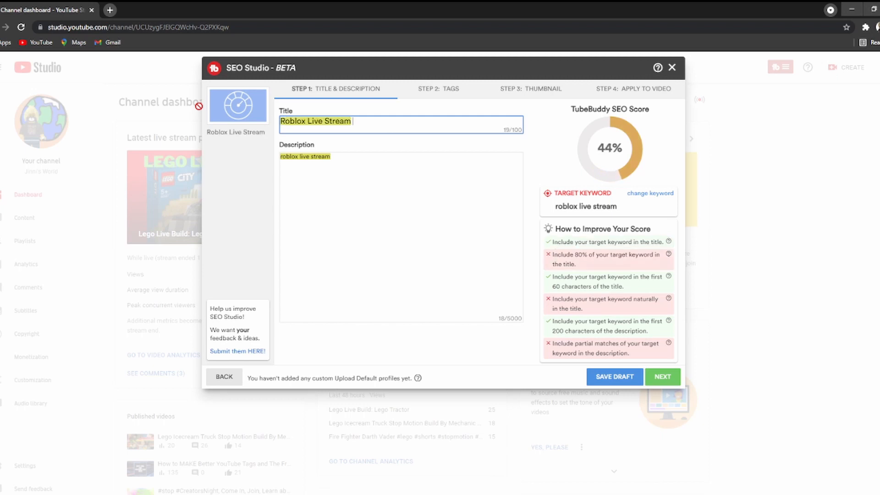
type("Live with viewer")
key("BackSpace")
key("BackSpace")
key("BackSpace")
key("BackSpace")
key("BackSpace")
key("BackSpace")
type("Vi")
key("BackSpace")
key("BackSpace")
type("Vie")
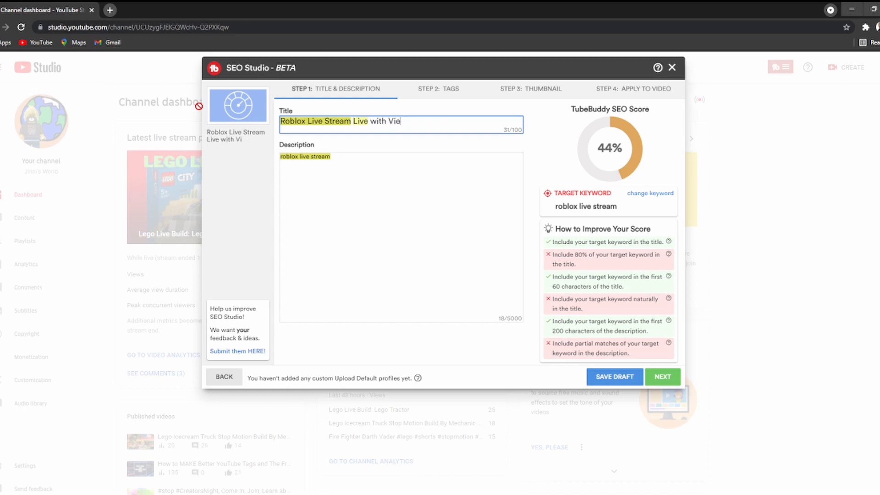
type("wers, Viwers")
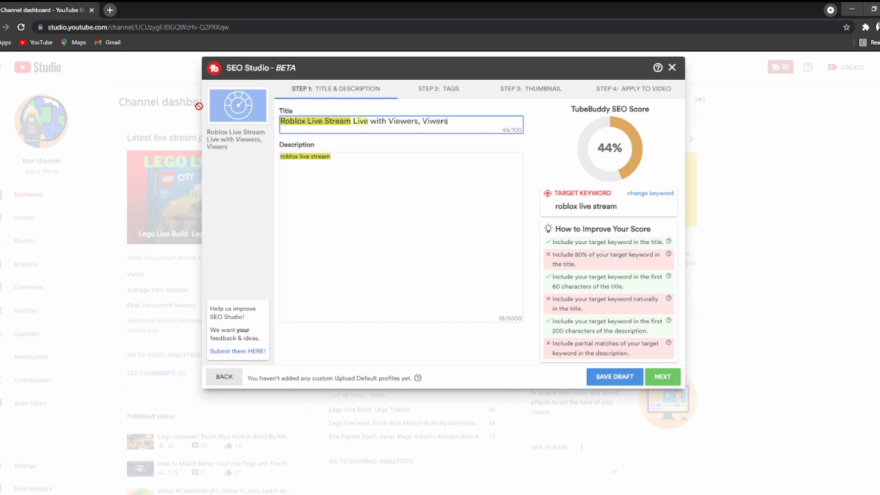
key("BackSpace")
key("BackSpace")
key("BackSpace")
key("BackSpace")
key("BackSpace")
key("BackSpace")
key("BackSpace")
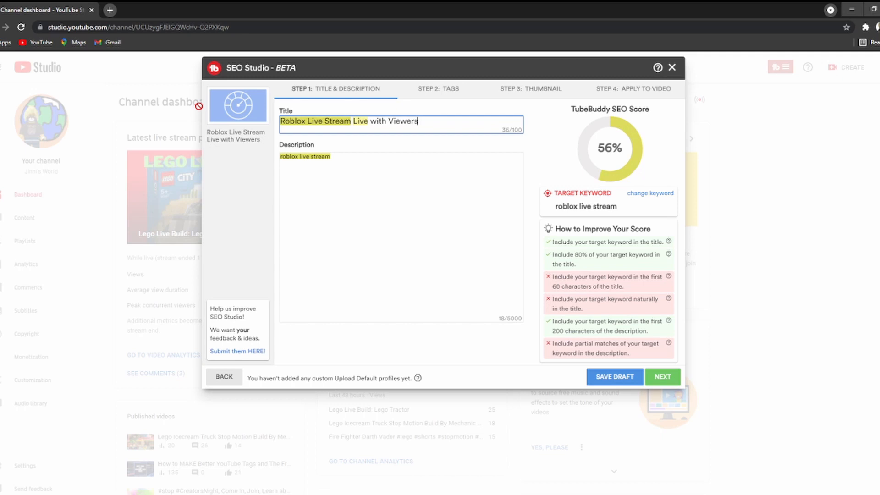
key("BackSpace")
key("BackSpace")
key("BackSpace")
key("BackSpace")
key("BackSpace")
key("BackSpace")
key("BackSpace")
key("BackSpace")
key("BackSpace")
key("BackSpace")
key("BackSpace")
key("BackSpace")
key("BackSpace")
type("! Viwe")
key("BackSpace")
key("BackSpace")
type("ee")
key("BackSpace")
type("wers Choice")
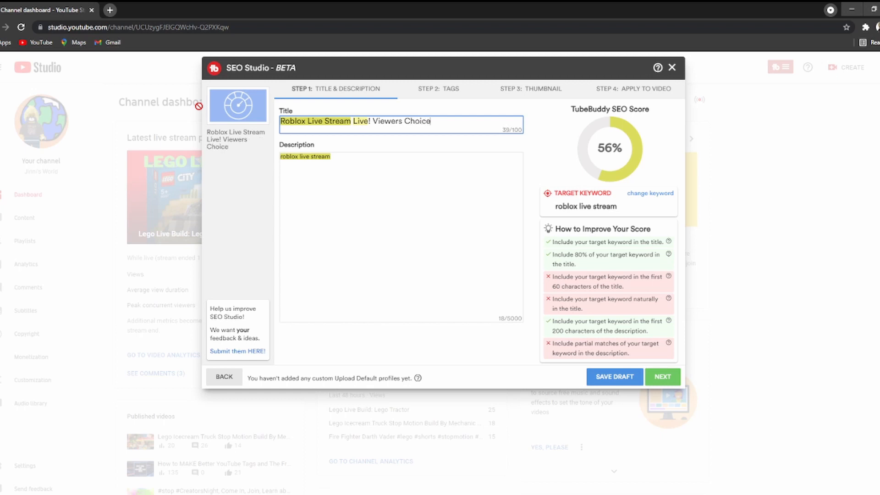
type(" Arsenal, Pigg, an")
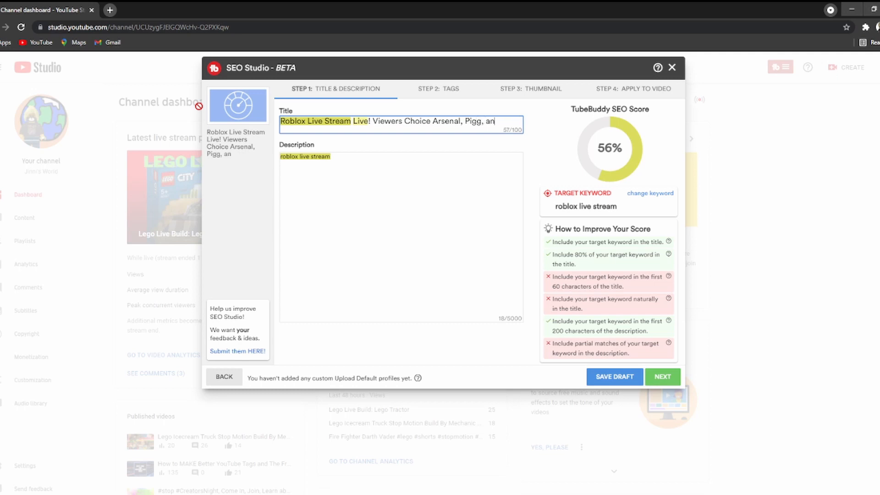
type("d")
key("BackSpace")
key("BackSpace")
key("BackSpace")
key("BackSpace")
key("BackSpace")
type("y, and Other Roblox Games")
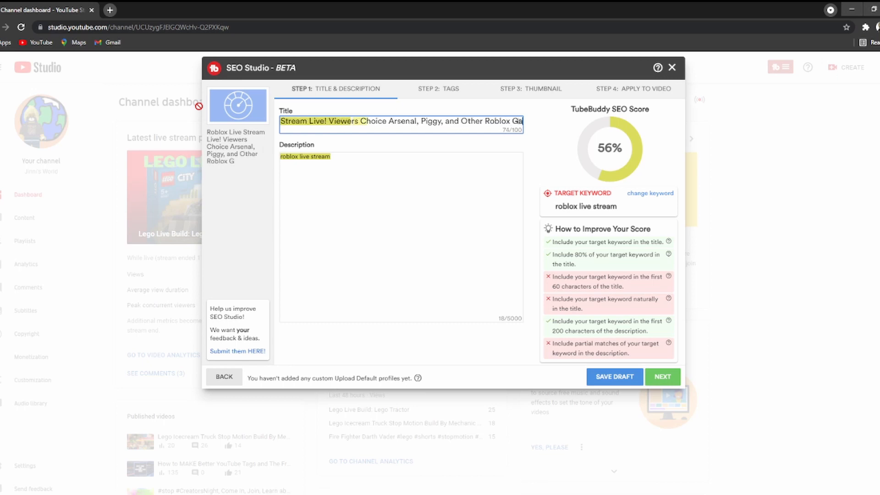
Replace the description with a viewers-choice blurb starting 'Roblox Live Stream, live with viewers'.
left_click(357, 164)
left_click_drag(353, 165, 277, 164)
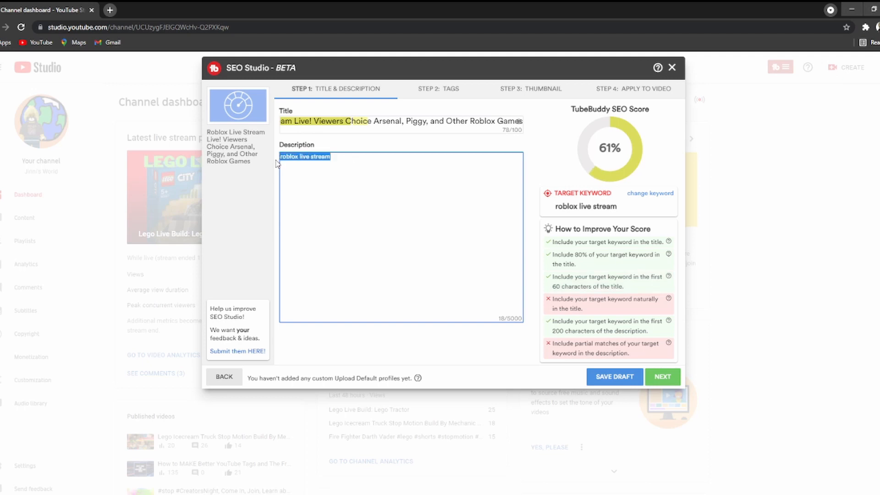
type("Roblox Live")
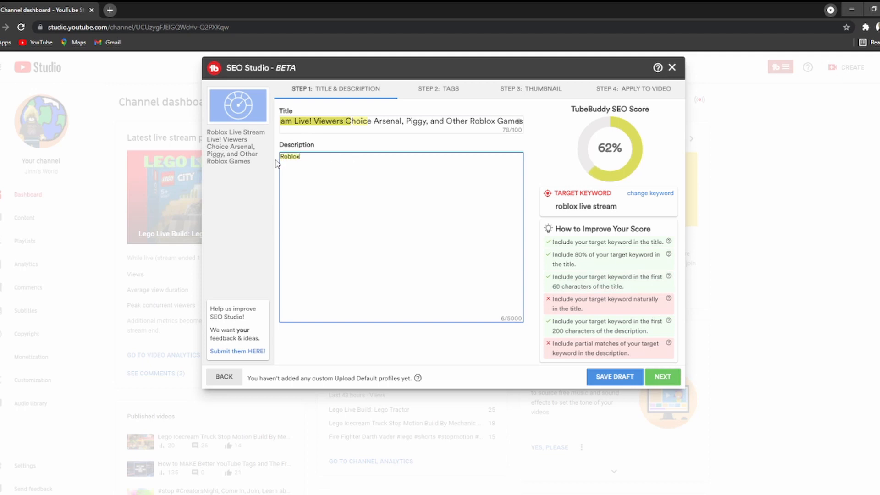
key("BackSpace")
key("BackSpace")
key("BackSpace")
type("ve Stream, live with view")
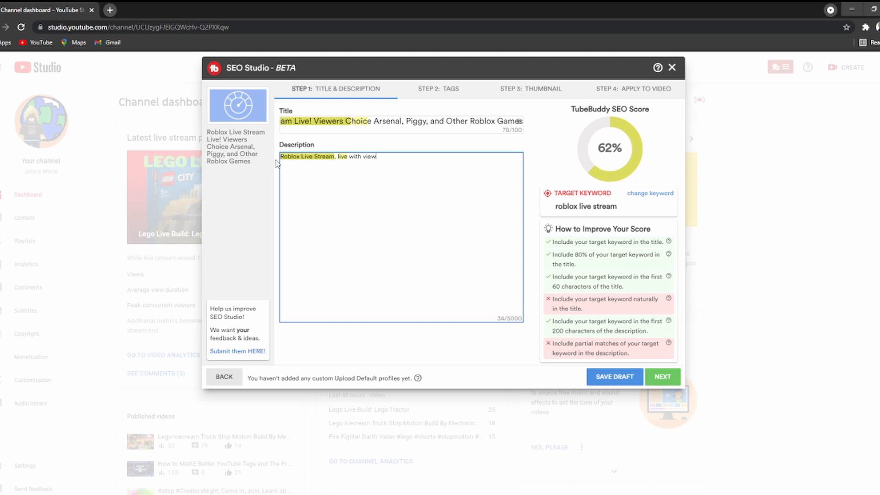
type("eers. Viwer")
key("BackSpace")
key("BackSpace")
key("BackSpace")
key("BackSpace")
type("iewers choice cf several Games on ")
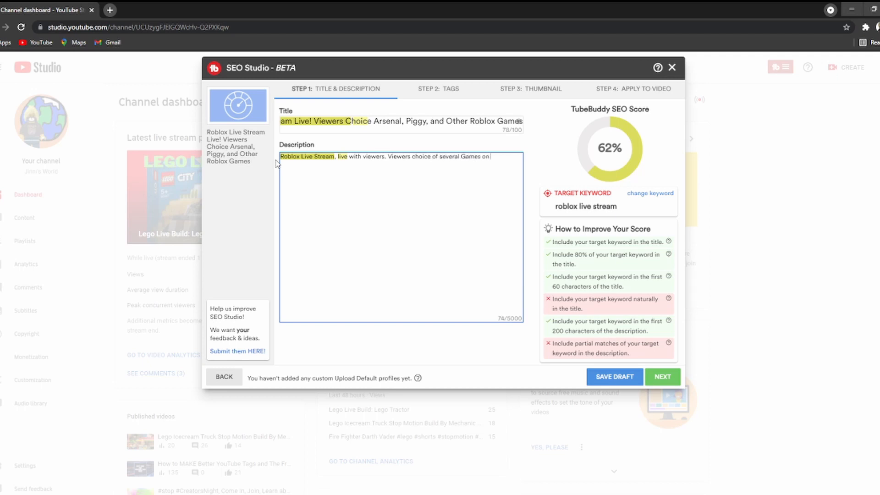
type("Private servers. Jump in, join in, live streamer.")
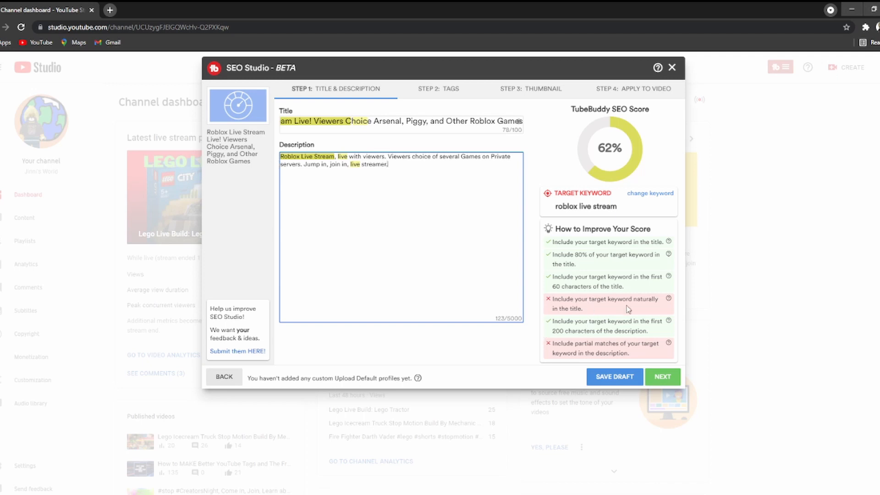
Change 'Live!' to 'Live with' in the title and advance to the Tags step.
left_click(313, 120)
key("BackSpace")
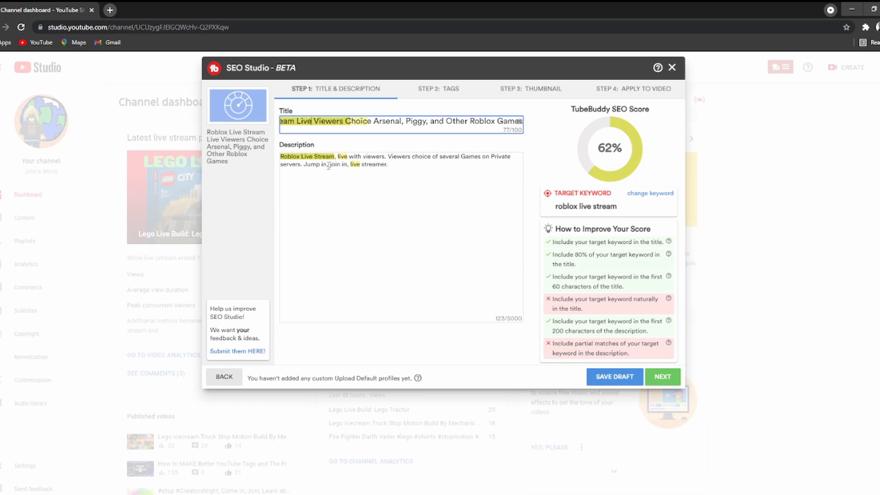
type("with")
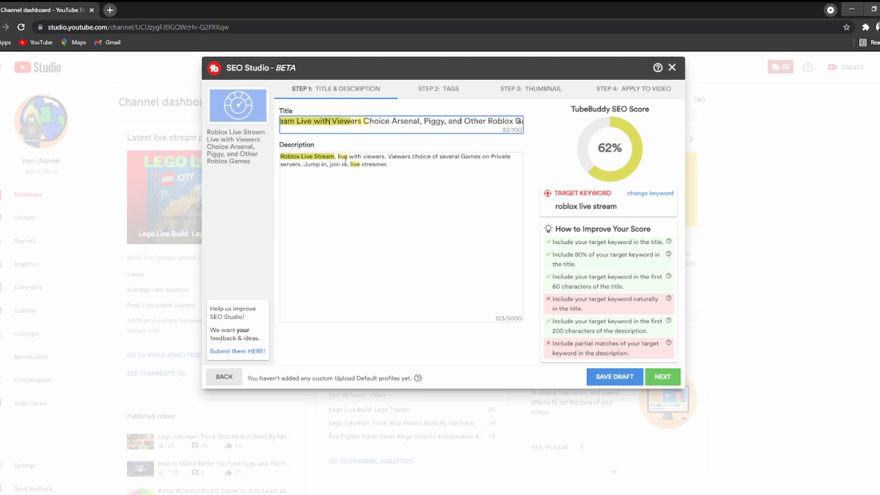
left_click(417, 167)
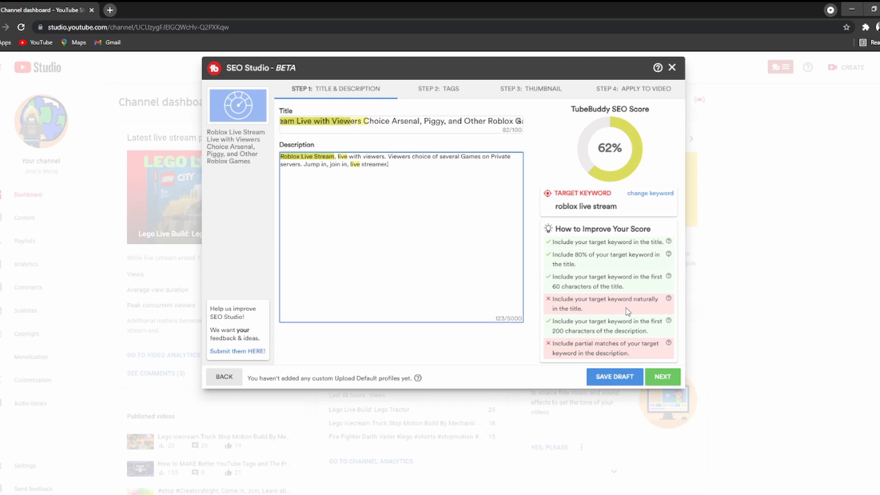
left_click(673, 380)
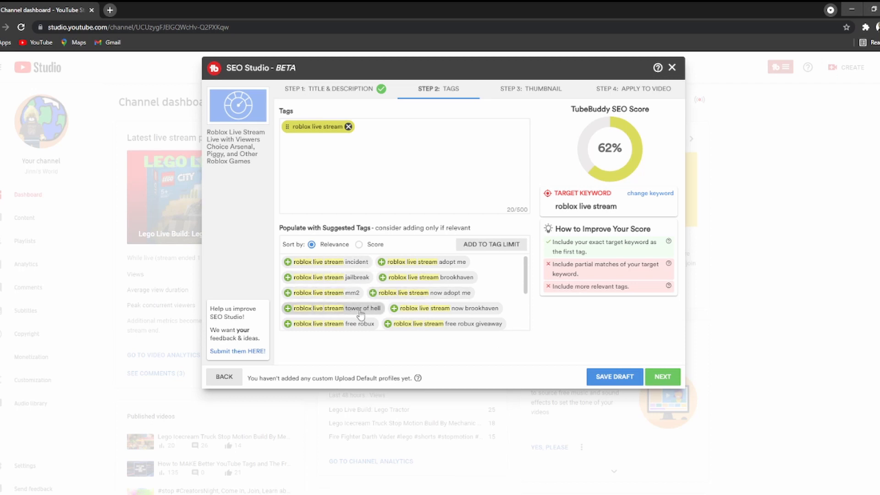
Try then remove the 'nowe addopt me' suggestion, and fill the tags with suggestions up to the limit.
scroll(487, 317, "down", 3)
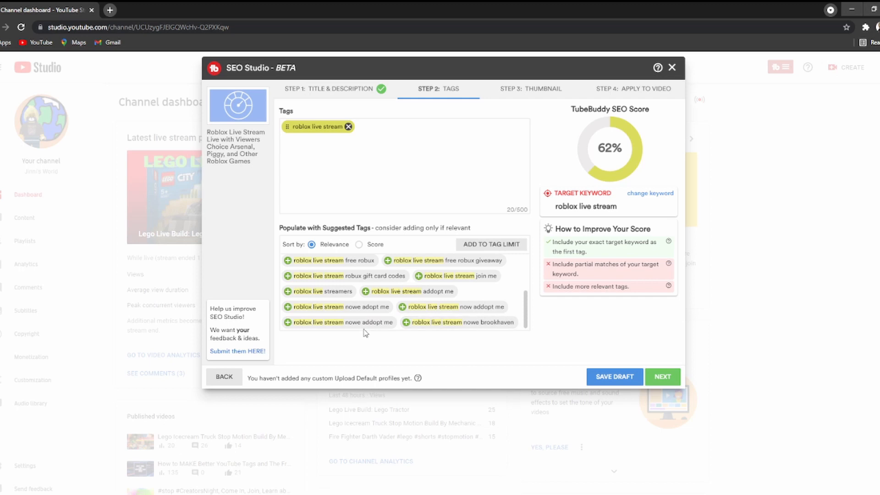
scroll(380, 319, "up", 3)
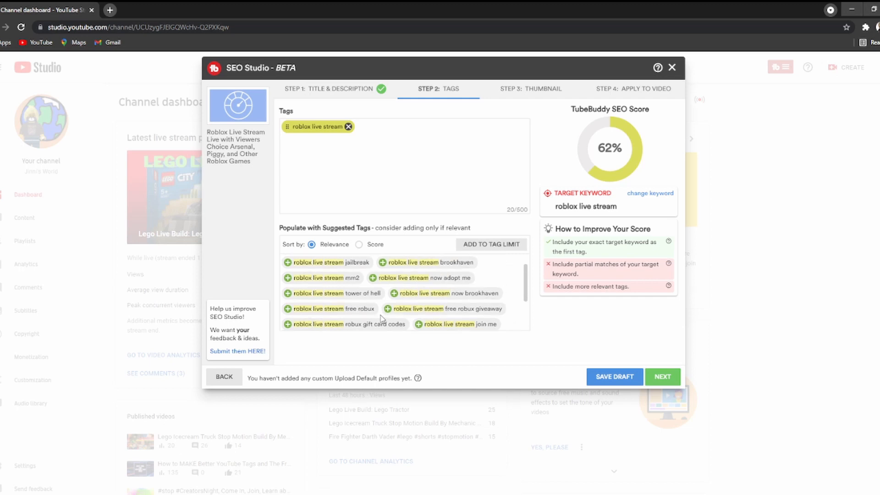
scroll(381, 319, "down", 3)
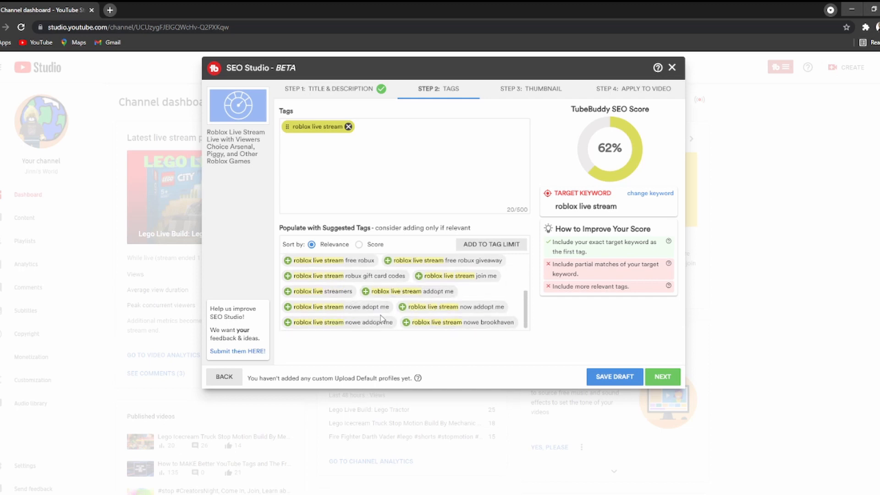
left_click(288, 322)
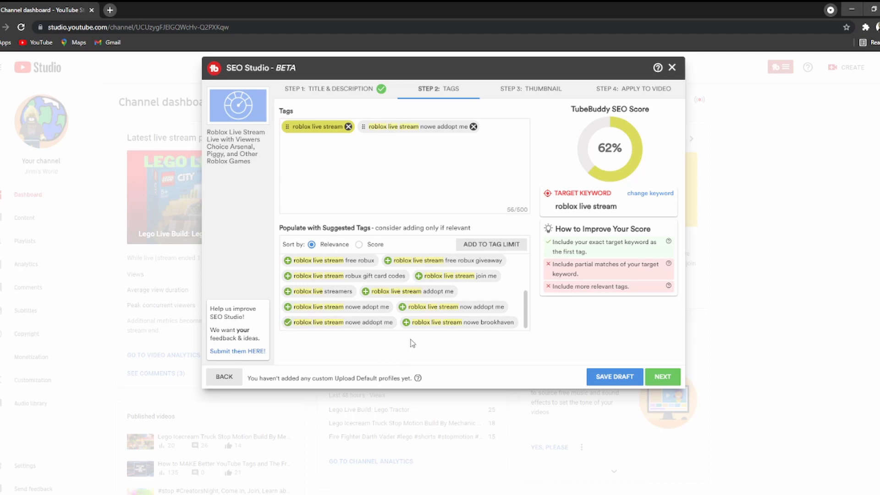
left_click(473, 127)
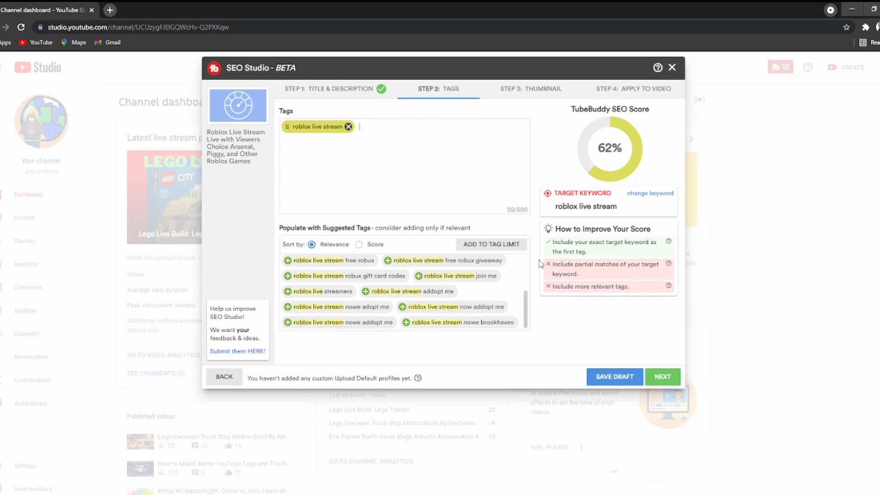
left_click(507, 249)
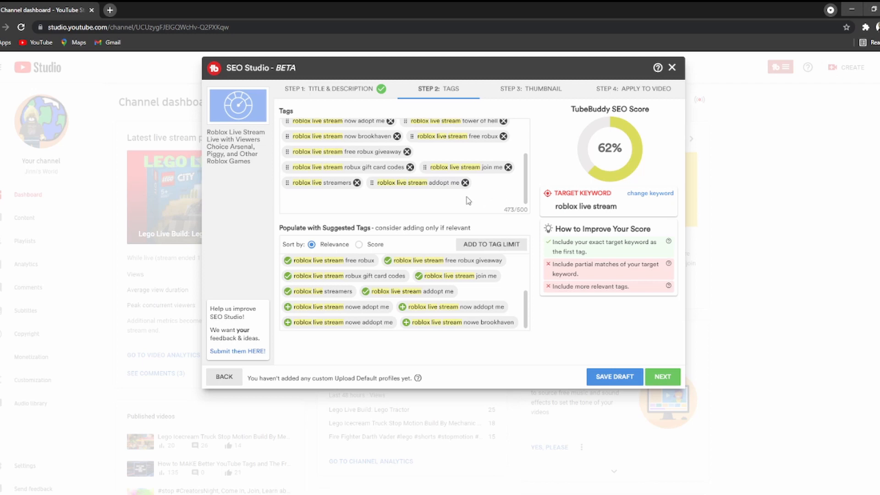
scroll(491, 192, "up", 3)
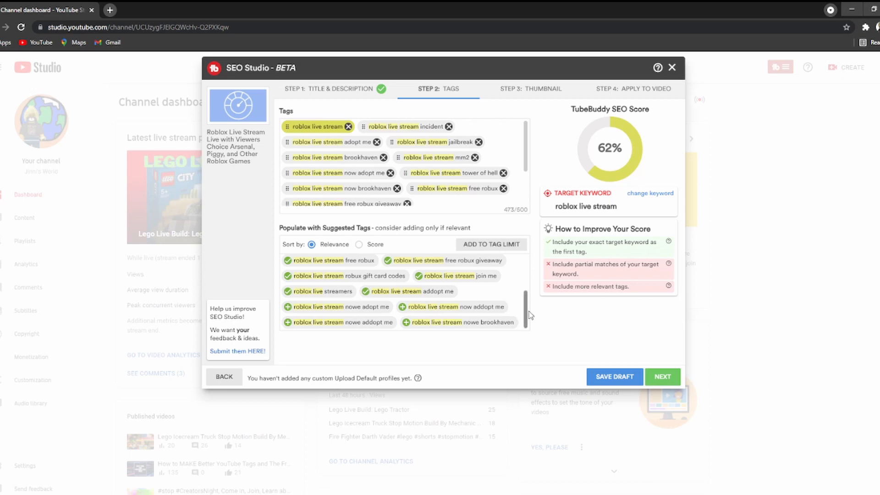
scroll(463, 209, "down", 2)
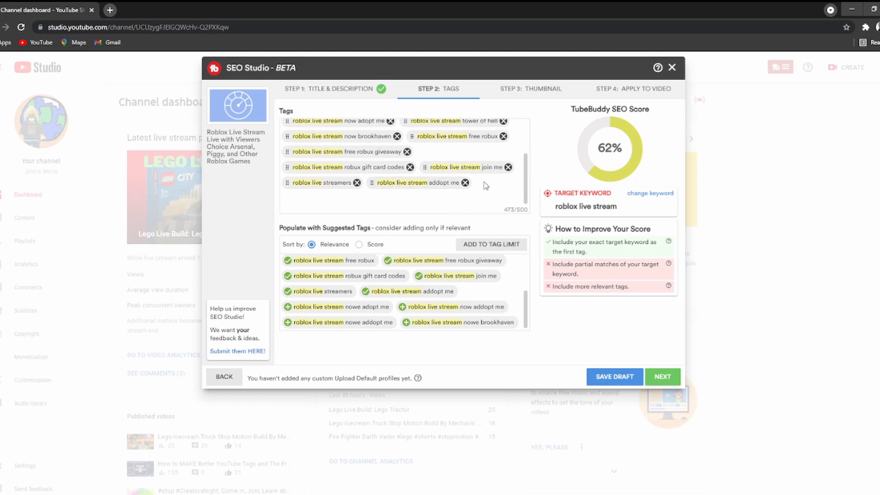
Add 'Roblox live stream' as a tag and continue to the Thumbnail step.
left_click(295, 201)
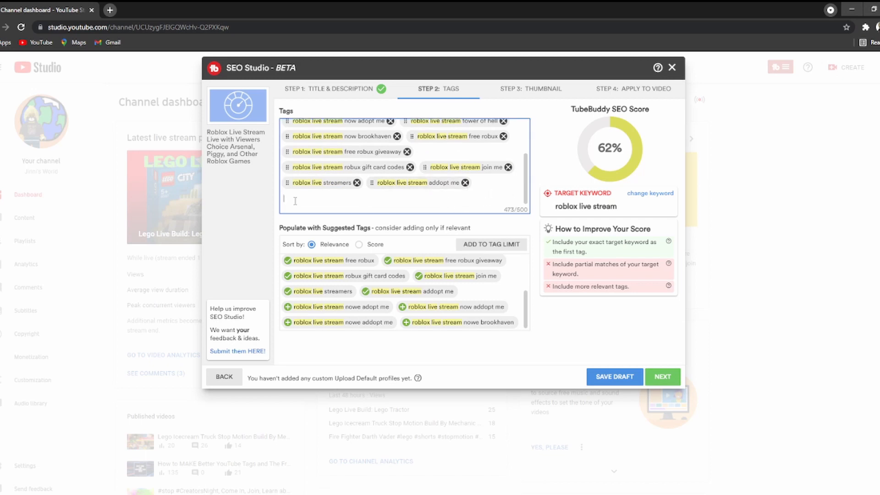
type("Roblox ")
type("live stream with viewers")
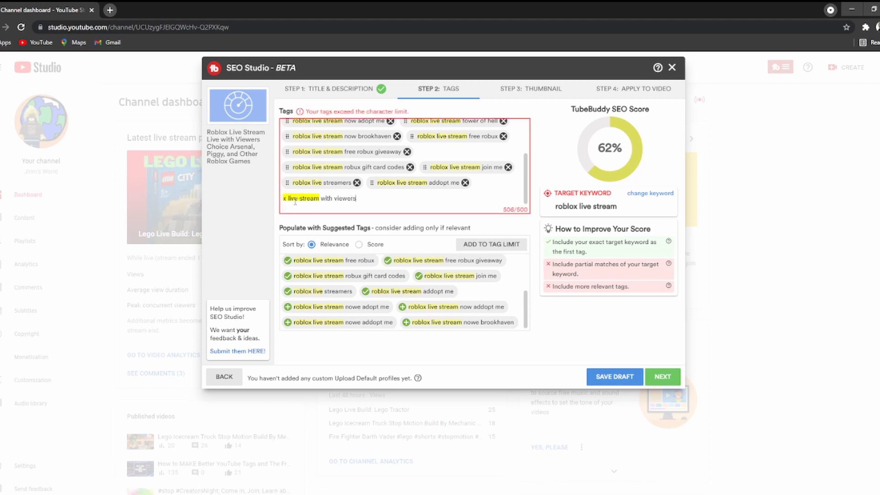
key("BackSpace")
key("BackSpace")
key("BackSpace")
key("BackSpace")
key("BackSpace")
key("BackSpace")
key("BackSpace")
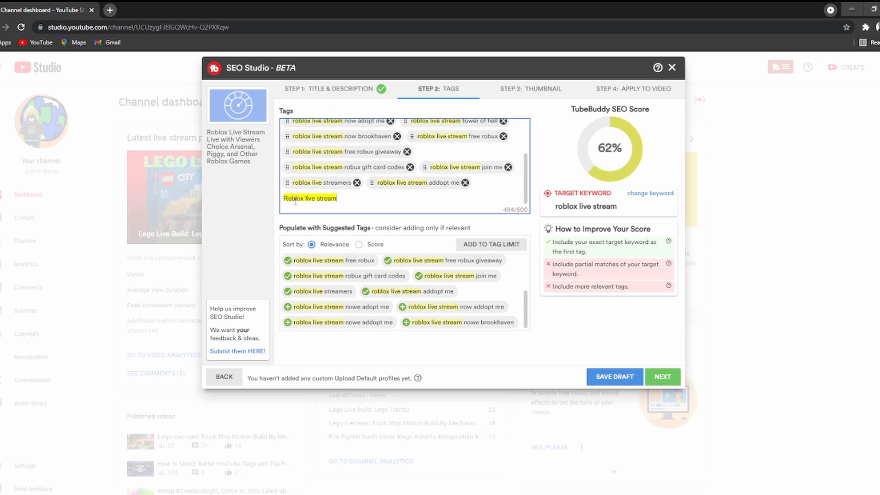
key("Return")
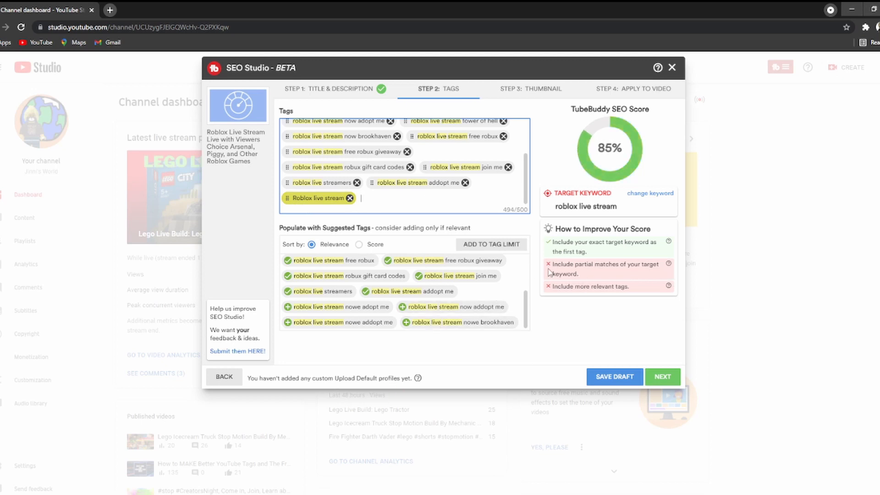
left_click(661, 377)
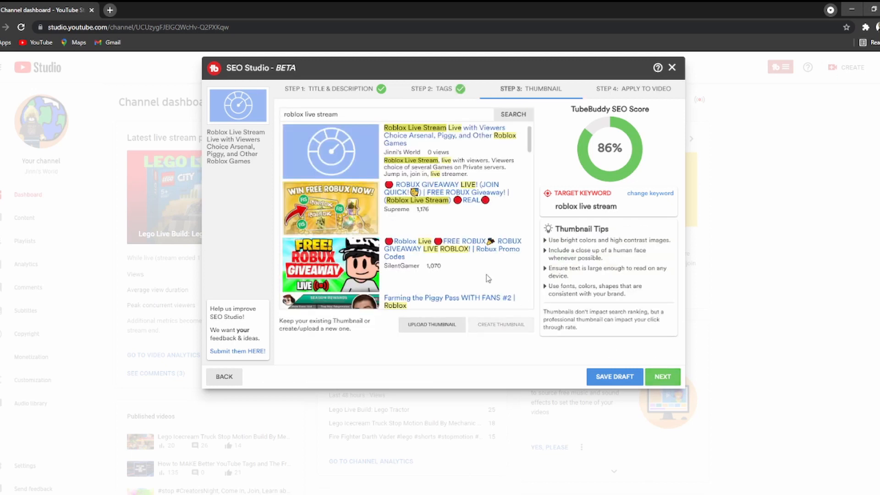
scroll(337, 202, "down", 4)
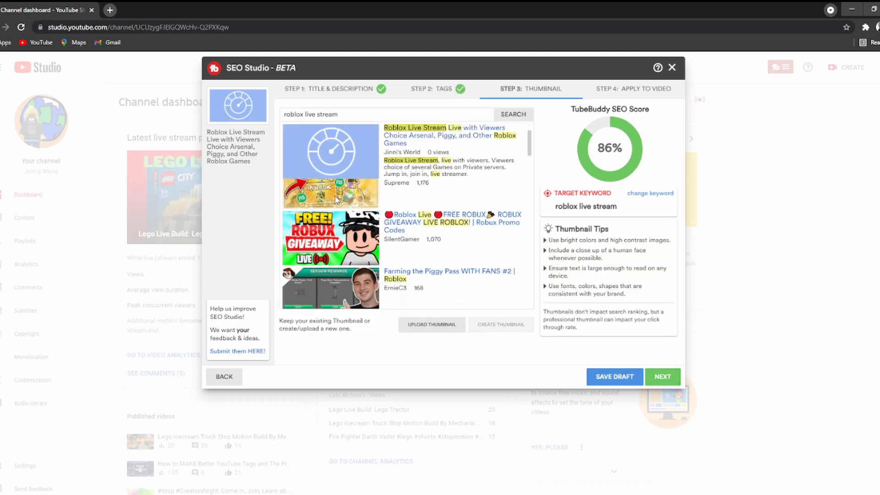
scroll(351, 301, "down", 8)
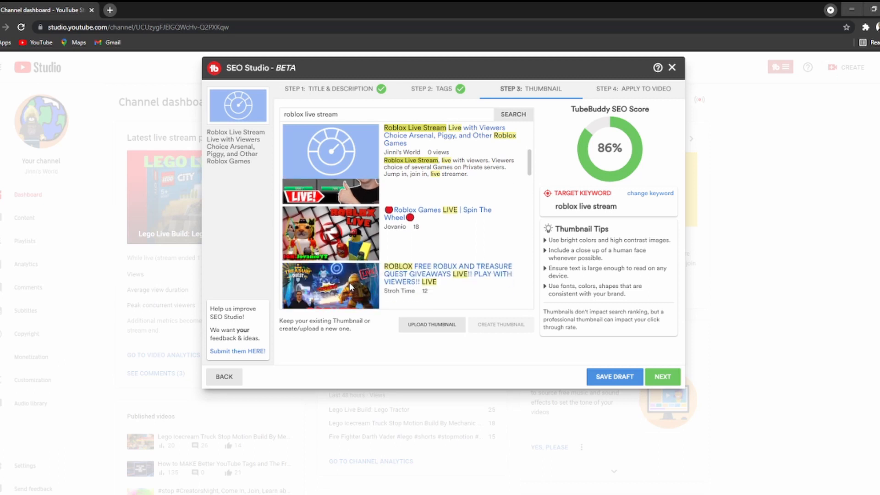
scroll(352, 283, "down", 8)
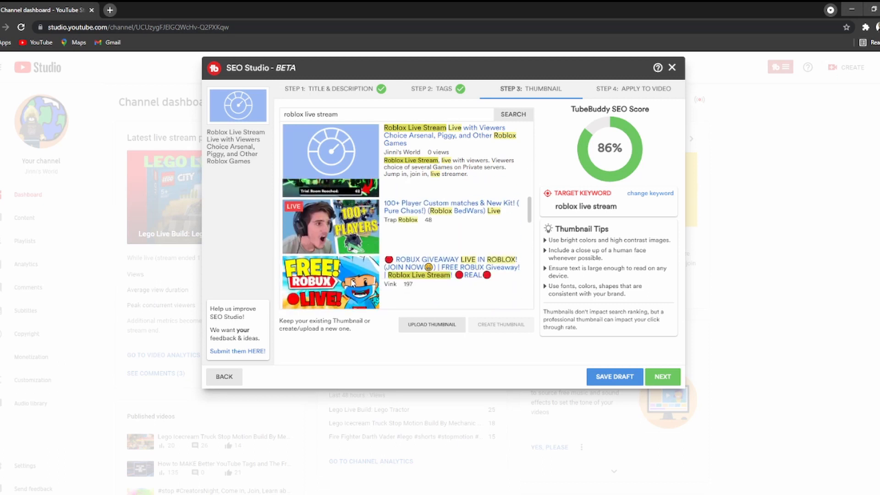
scroll(352, 283, "down", 5)
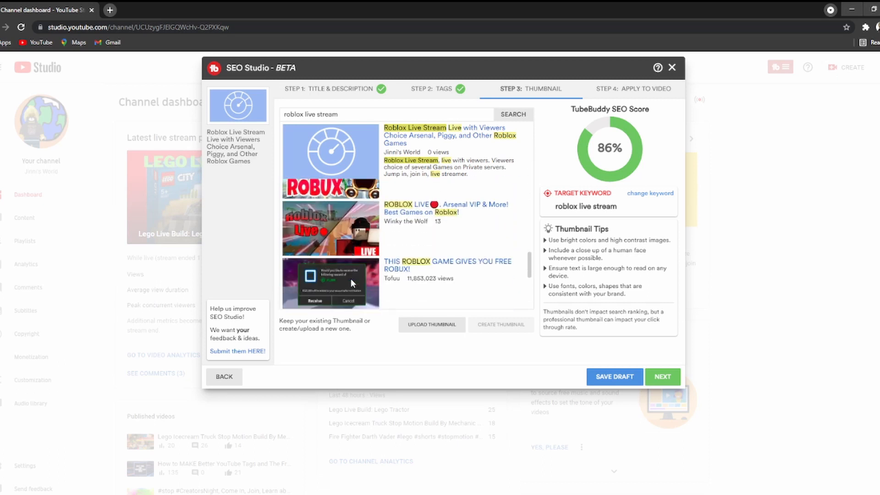
scroll(352, 283, "up", 5)
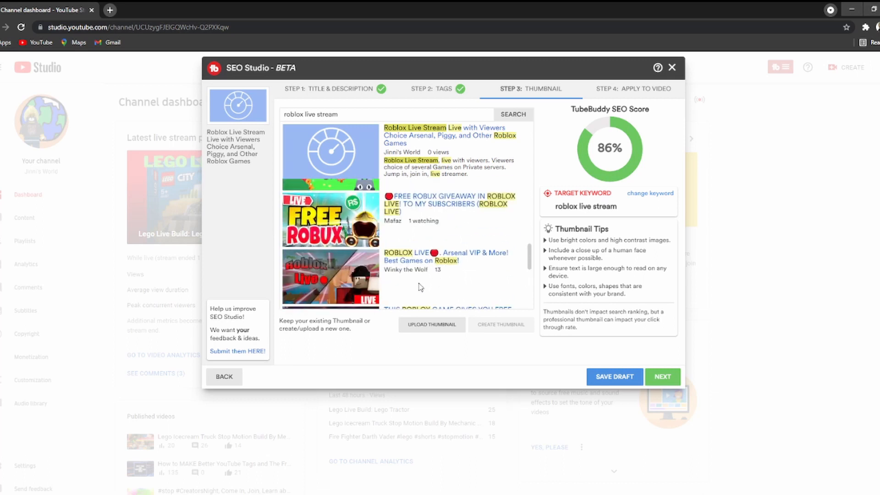
scroll(426, 282, "up", 4)
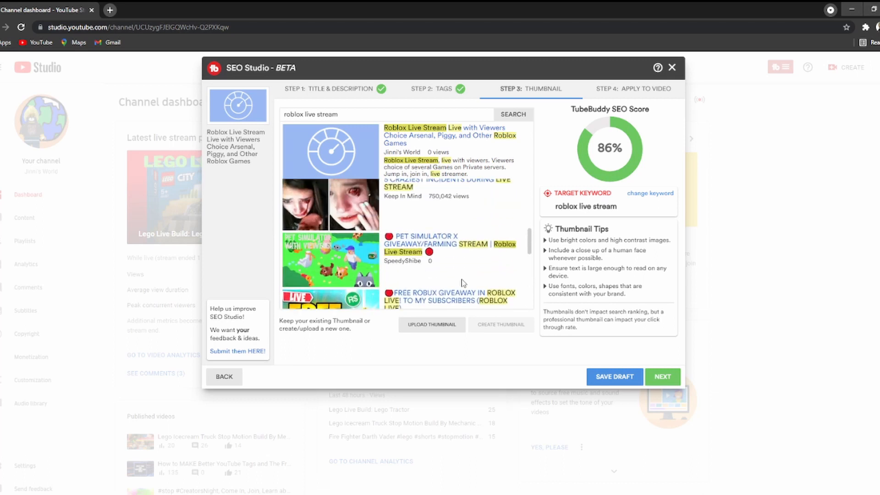
scroll(468, 281, "up", 2)
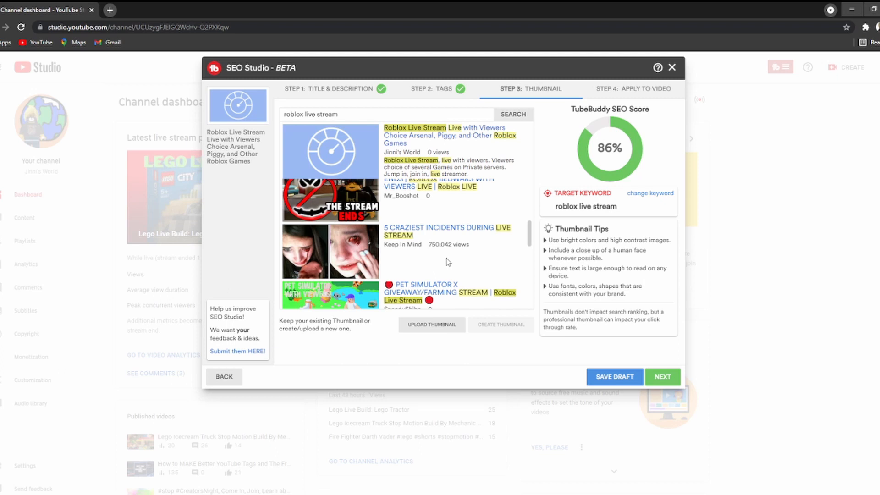
scroll(448, 262, "up", 10)
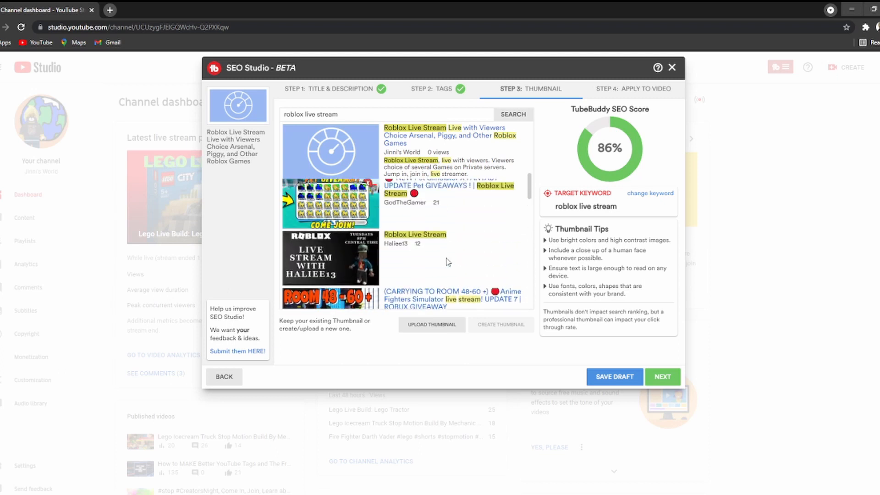
scroll(449, 261, "up", 5)
scroll(447, 262, "up", 3)
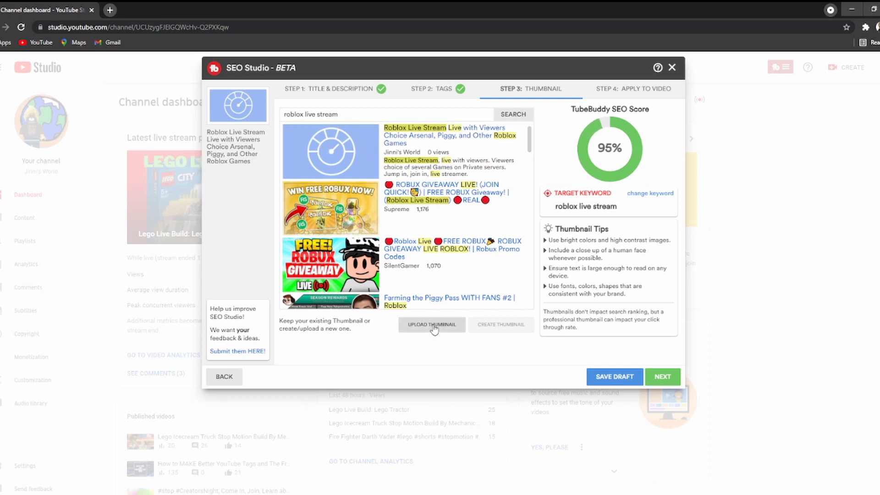
Upload the Roblox Let's Play thumbnail, save the optimization as a draft, and close SEO Studio.
left_click(433, 327)
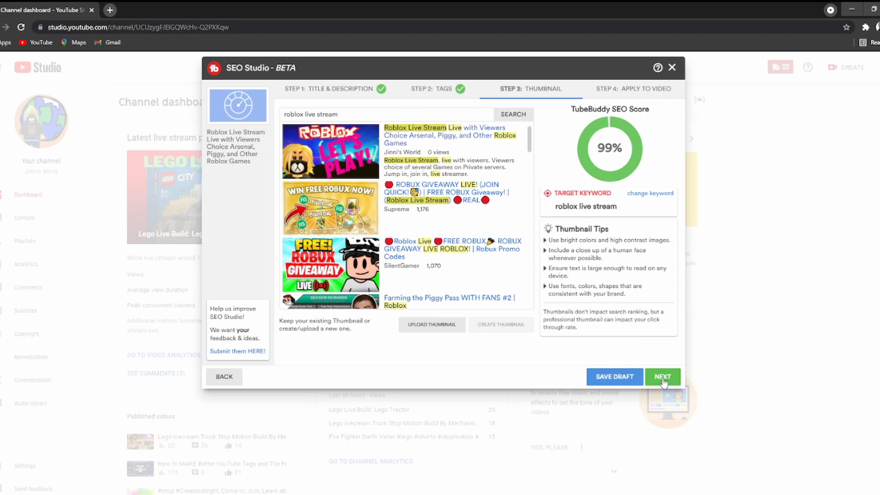
left_click(662, 377)
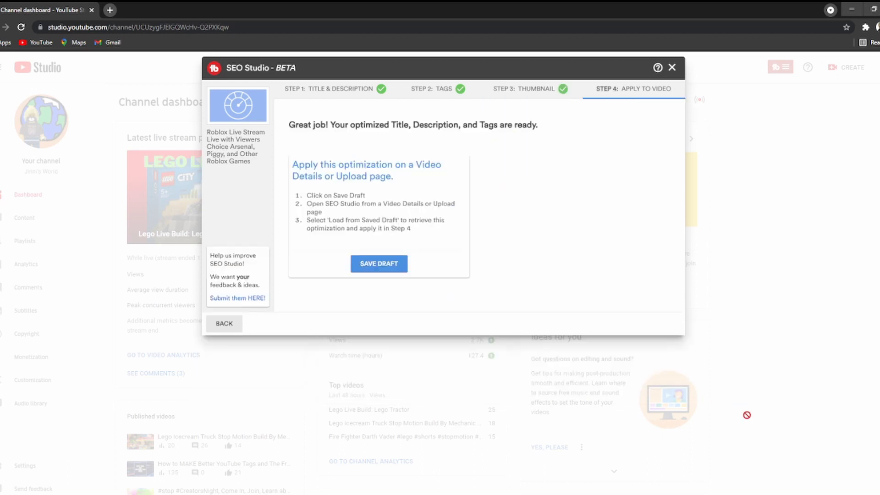
left_click(379, 265)
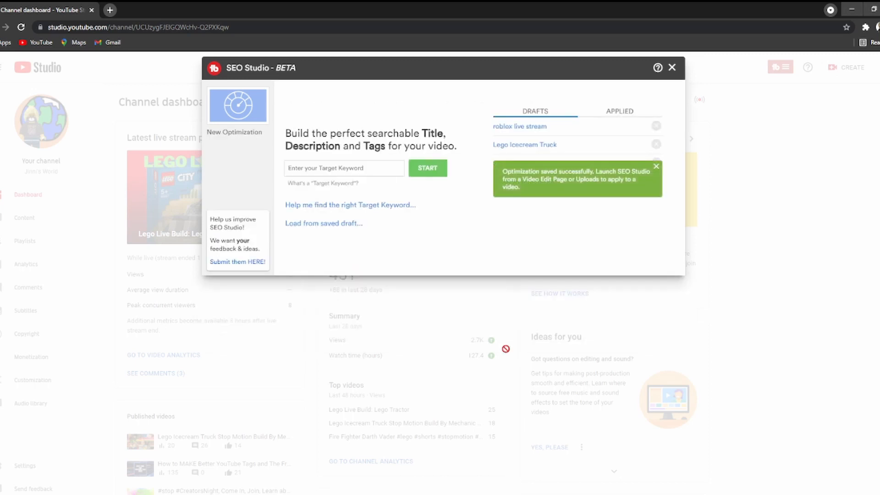
left_click(673, 68)
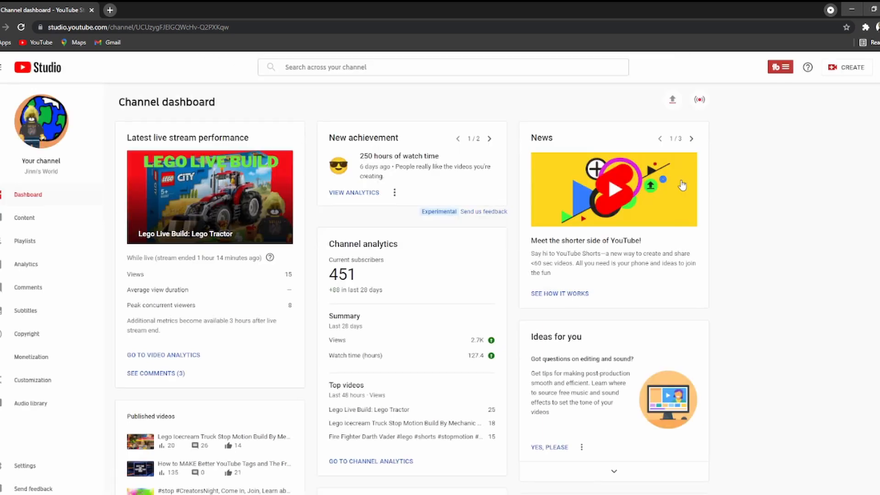
Start scheduling a new live stream with fresh settings from CREATE > Go live.
left_click(853, 69)
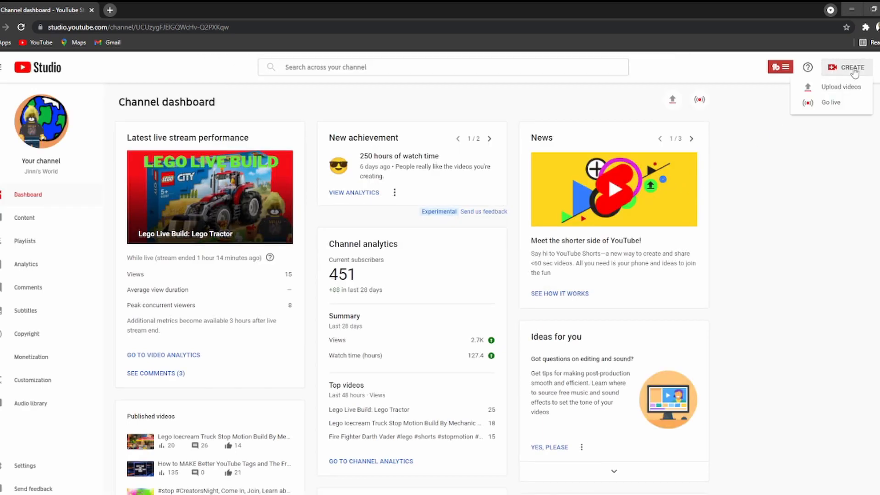
left_click(831, 102)
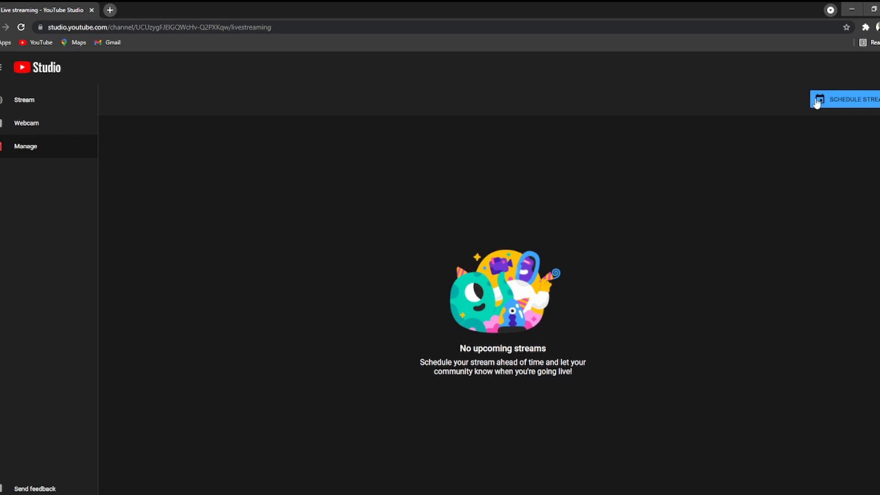
left_click(846, 100)
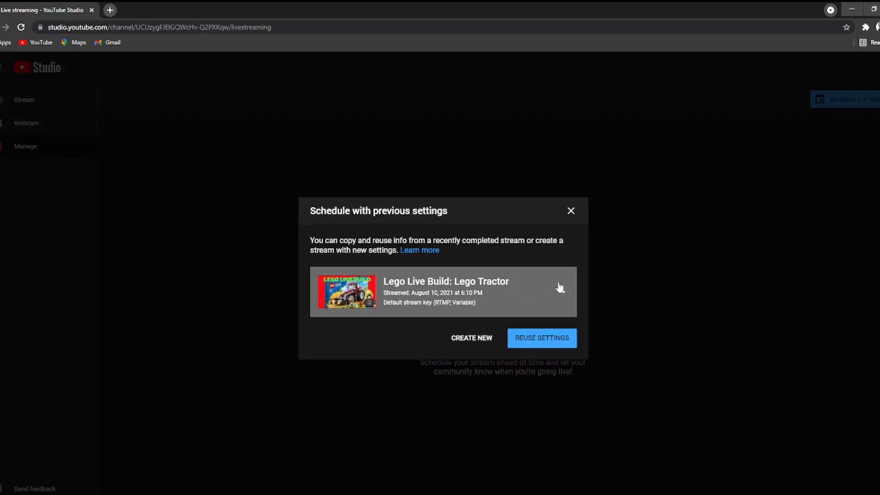
left_click(565, 298)
left_click(566, 298)
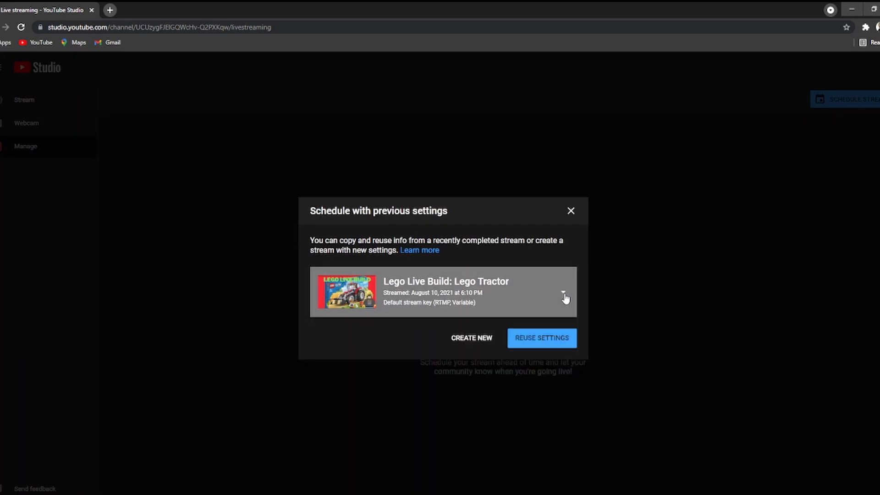
left_click(474, 344)
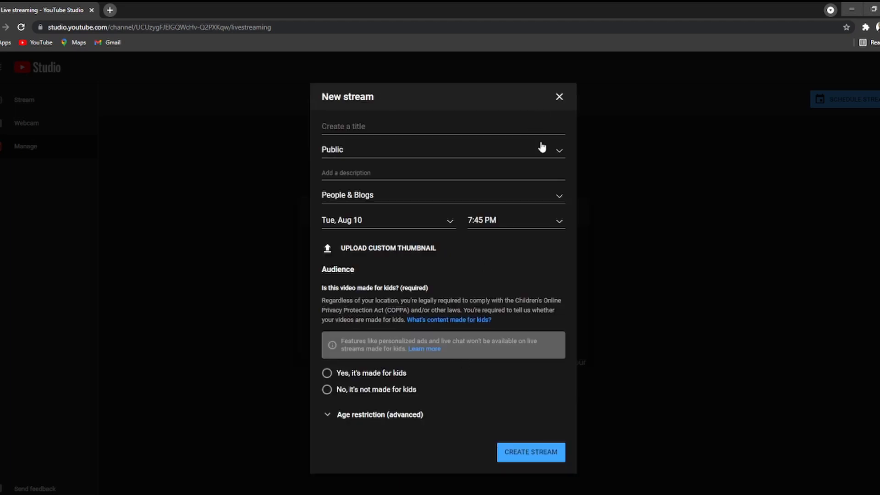
Title the stream 'Title', date it Aug 12, mark it not made for kids, and create it.
left_click(543, 126)
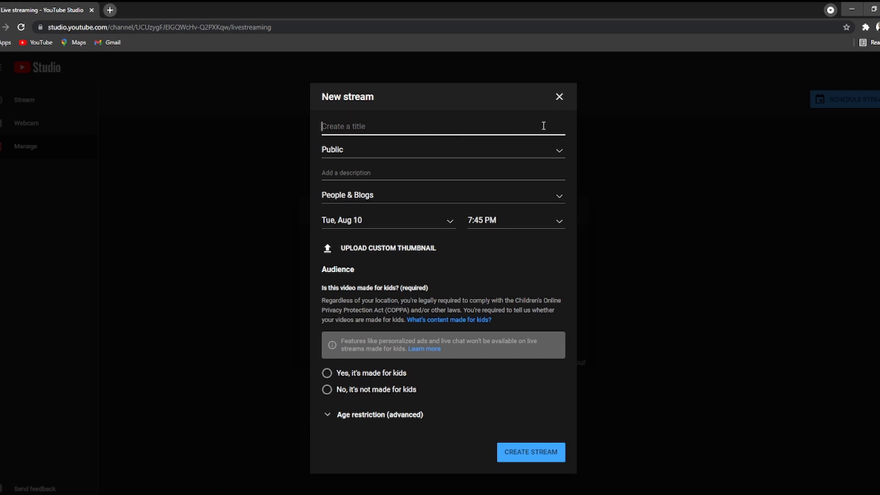
type("Title")
left_click(436, 221)
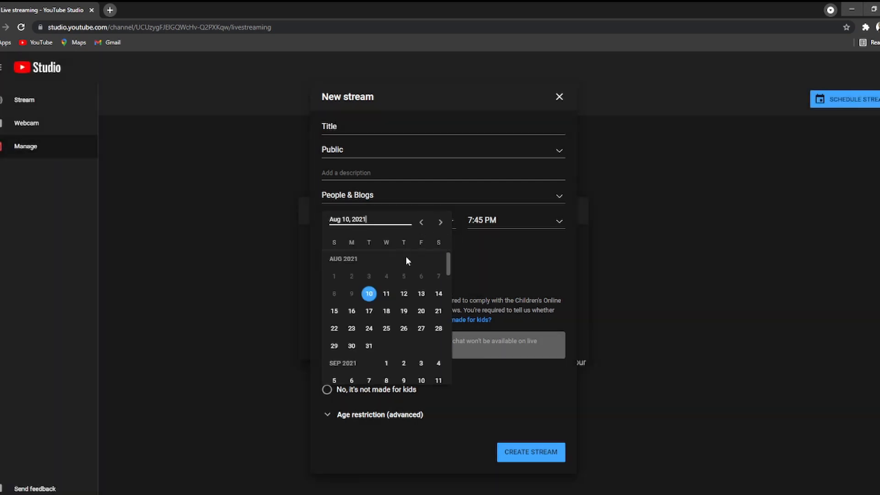
left_click(405, 296)
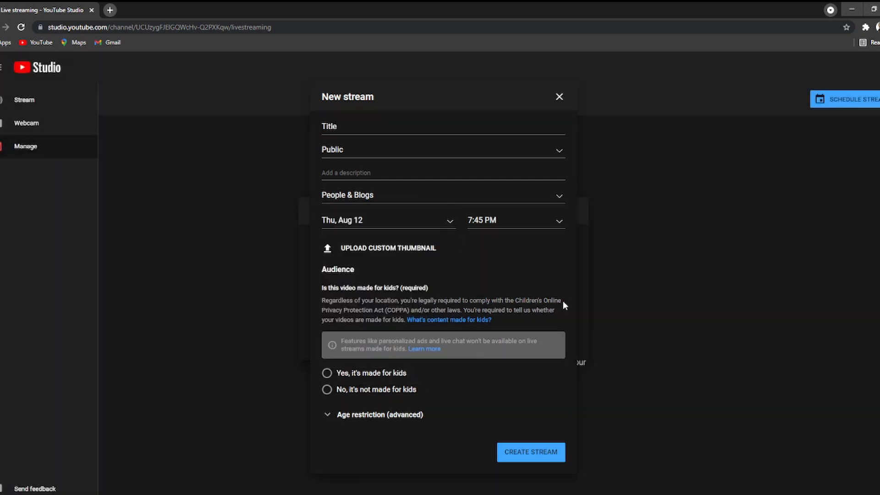
left_click(526, 456)
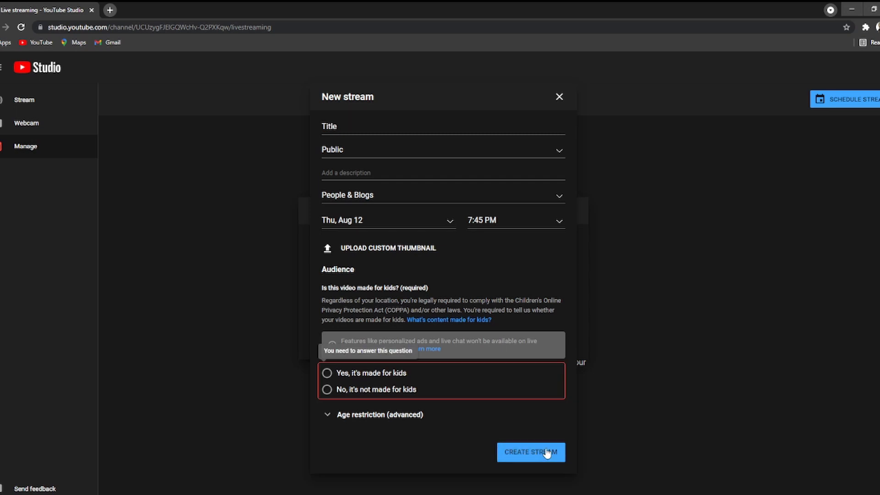
left_click(327, 391)
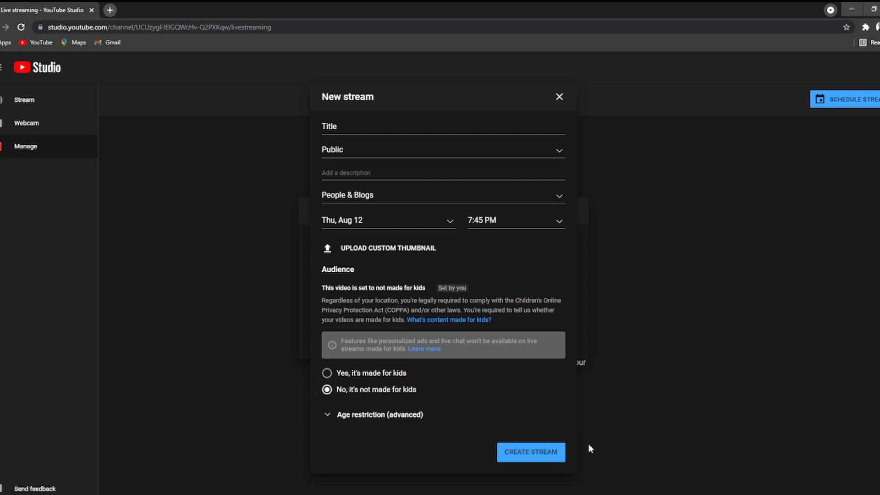
left_click(527, 451)
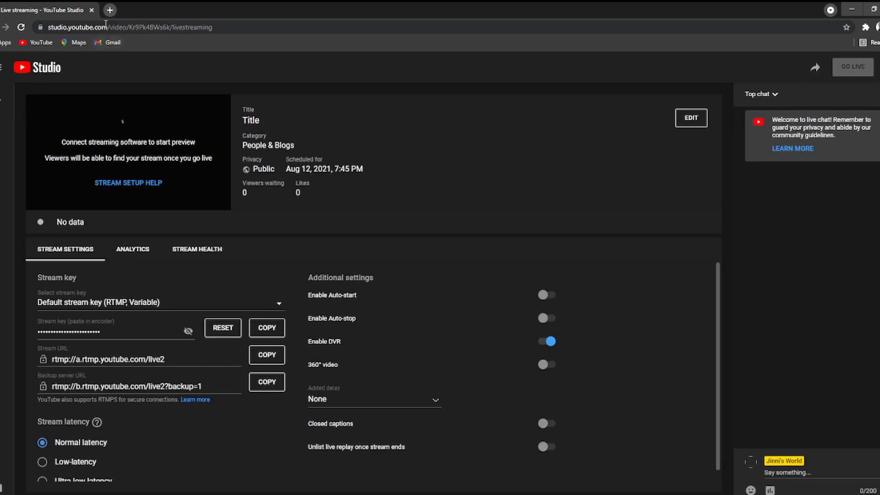
left_click(109, 10)
Go to YouTube Studio's Live content list and open the upcoming Aug 12 stream's details.
left_click(389, 245)
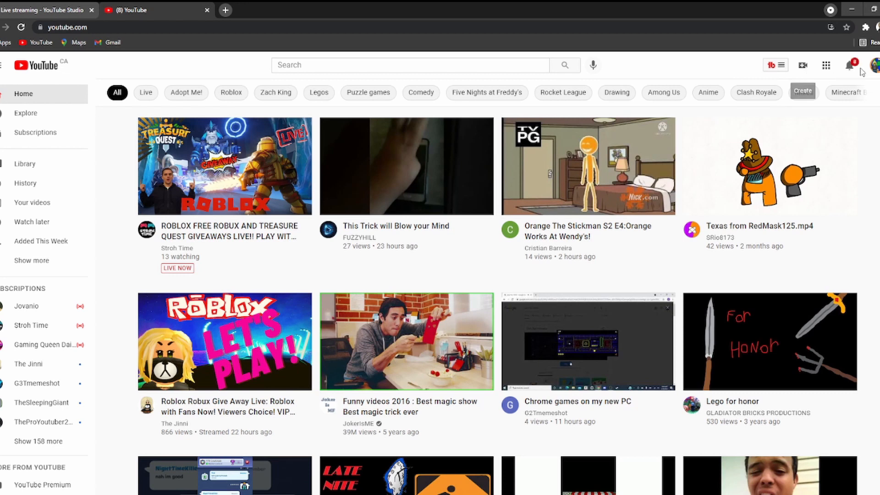
left_click(874, 65)
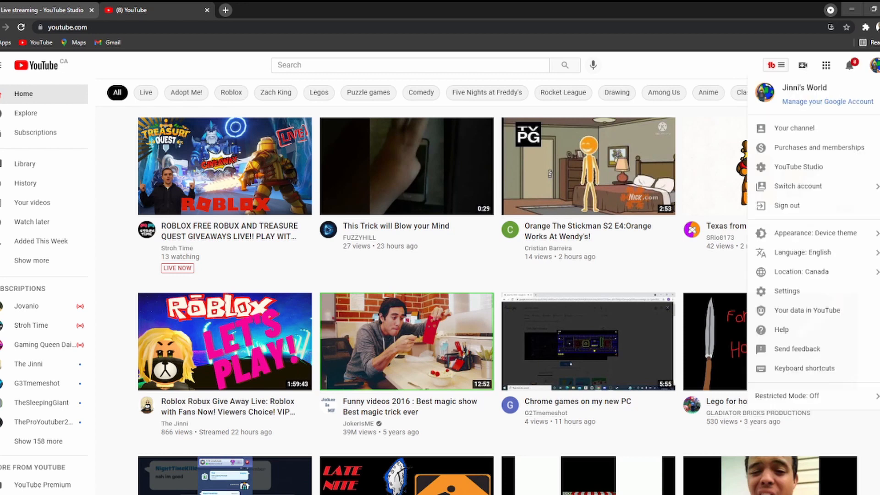
left_click(835, 168)
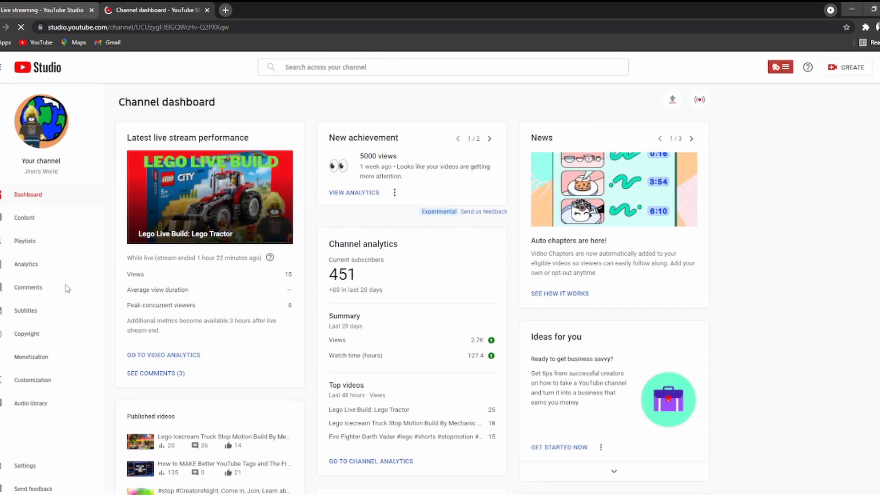
left_click(28, 221)
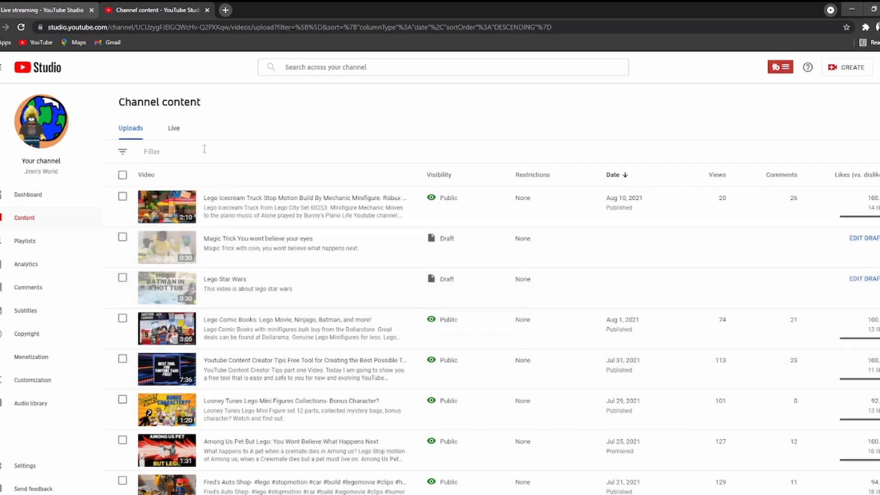
left_click(174, 129)
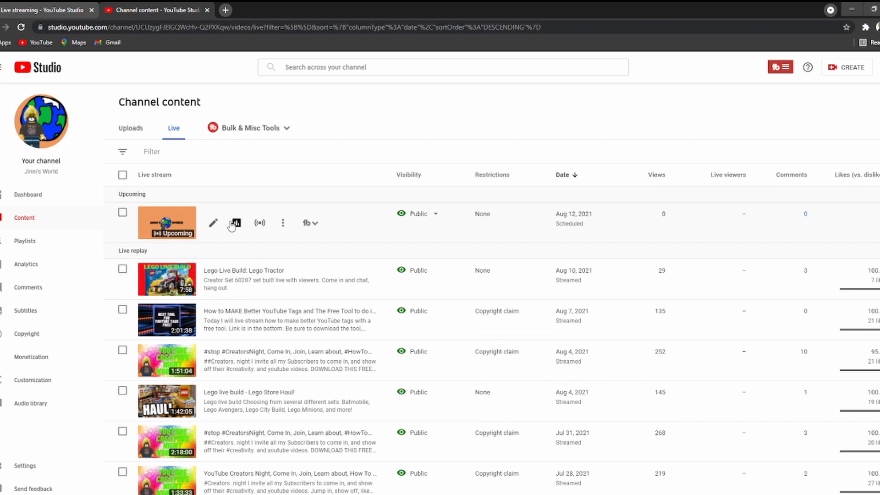
left_click(213, 223)
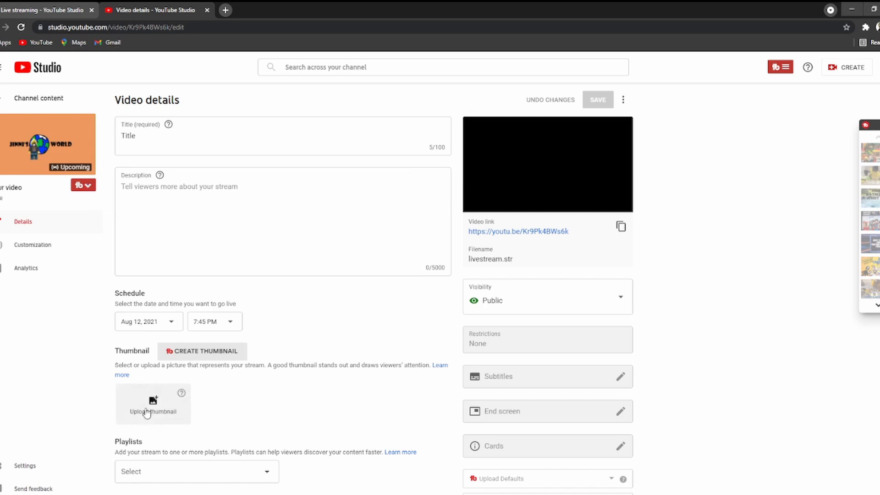
Open SEO Studio for this stream and load the saved 'roblox live stream' draft.
left_click(88, 187)
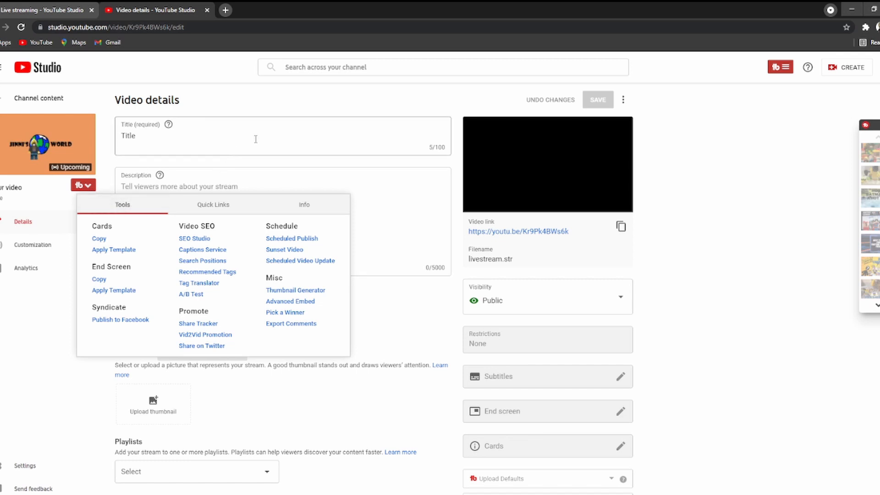
left_click(203, 244)
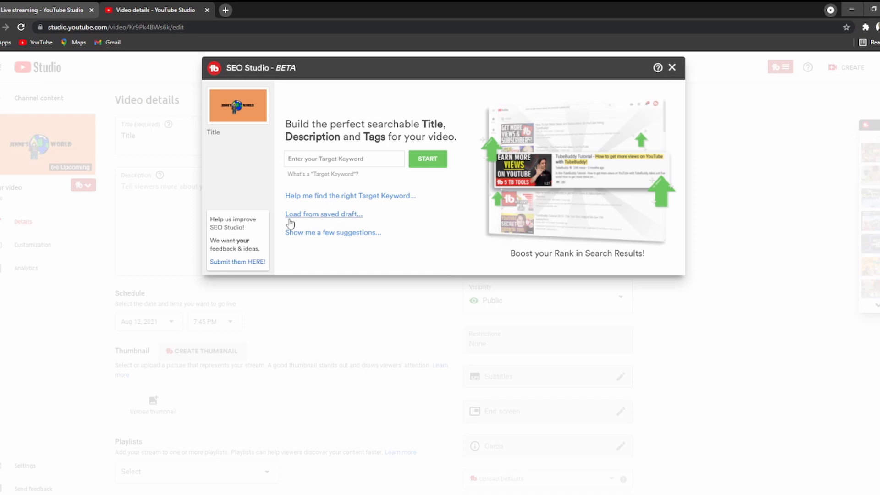
left_click(340, 215)
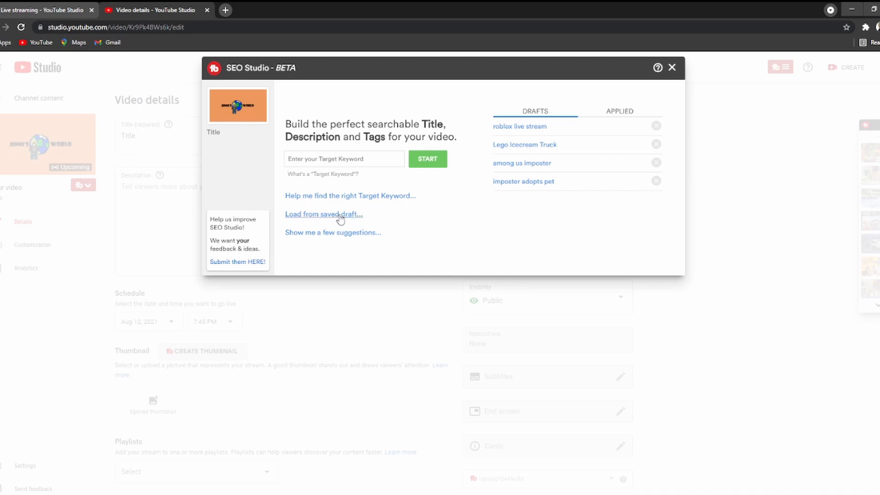
left_click(530, 127)
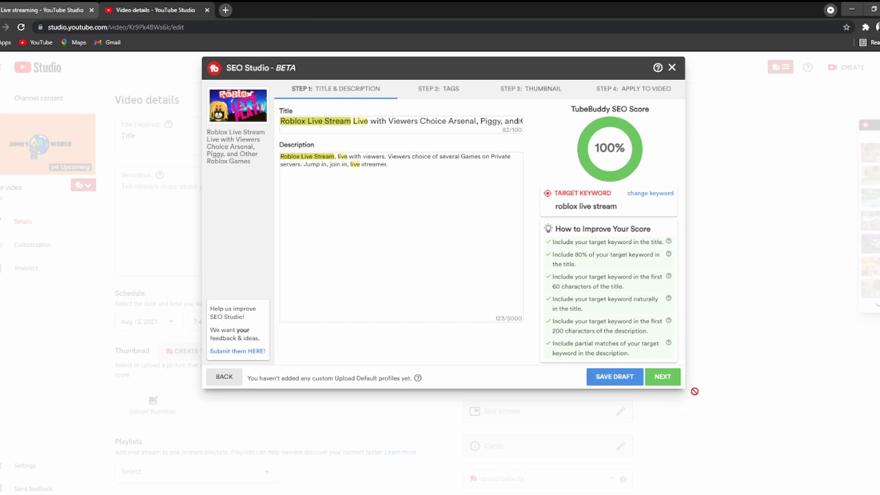
Add the suggested tag 'roblox live stream nowe adopt me', keep the thumbnail, and apply the optimization.
left_click(671, 380)
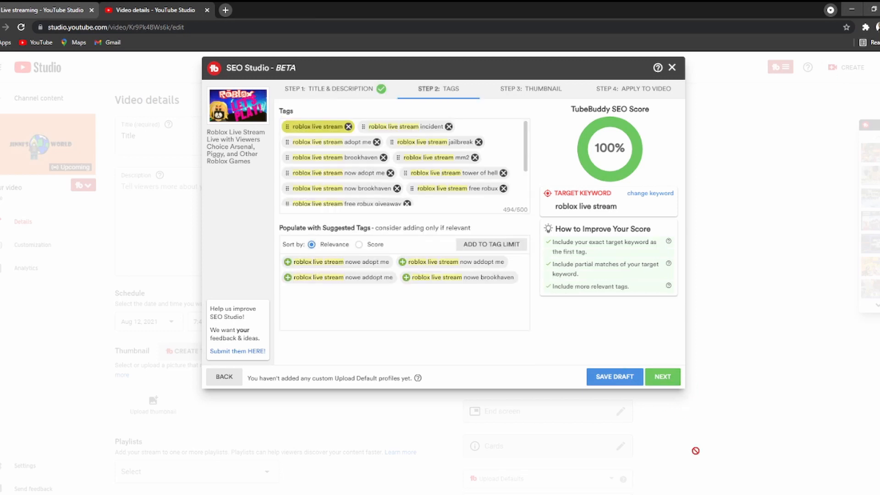
scroll(467, 200, "down", 2)
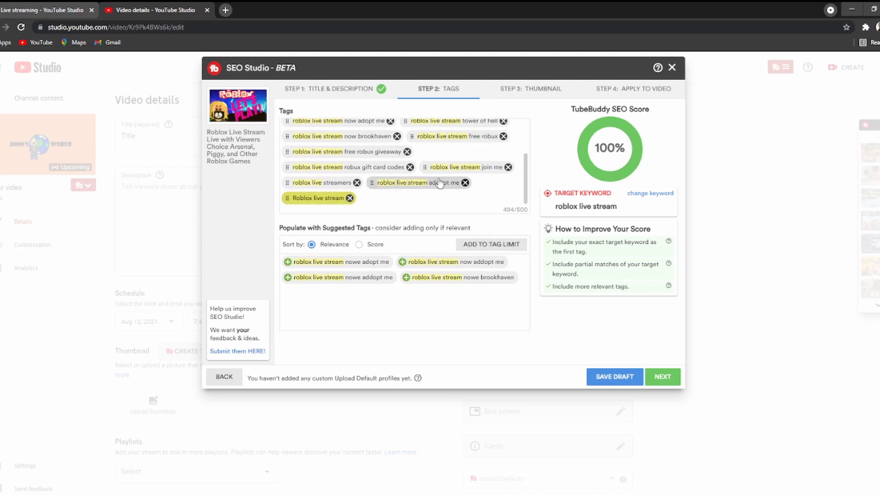
scroll(439, 184, "up", 2)
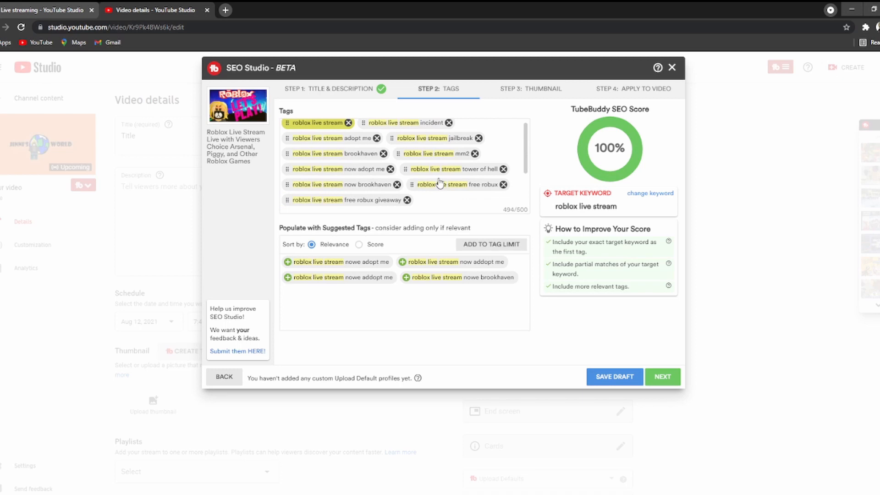
scroll(439, 183, "down", 2)
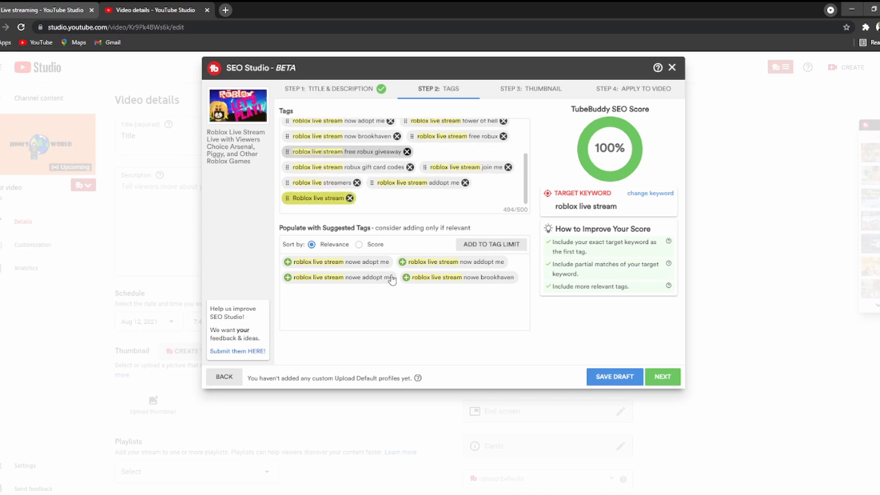
left_click(288, 263)
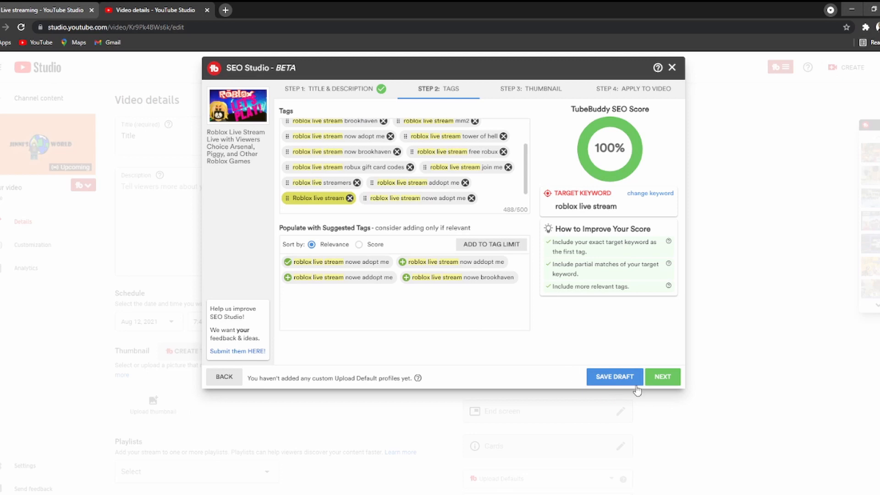
left_click(662, 379)
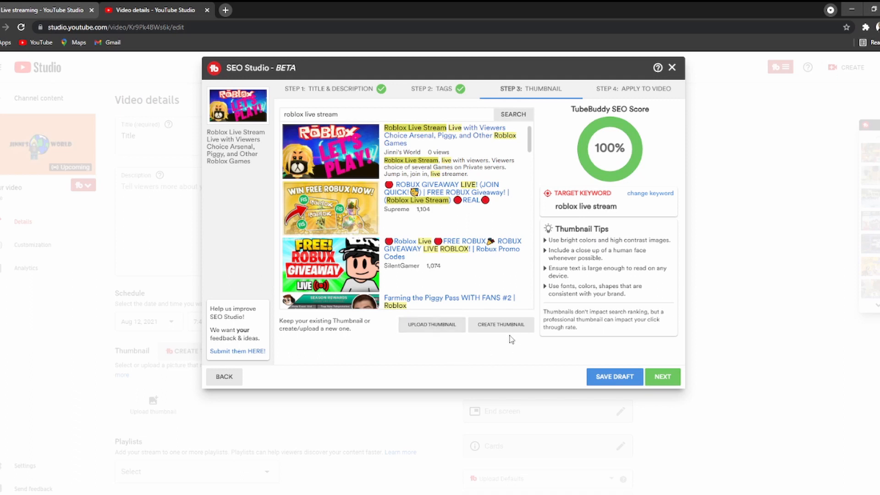
left_click(665, 378)
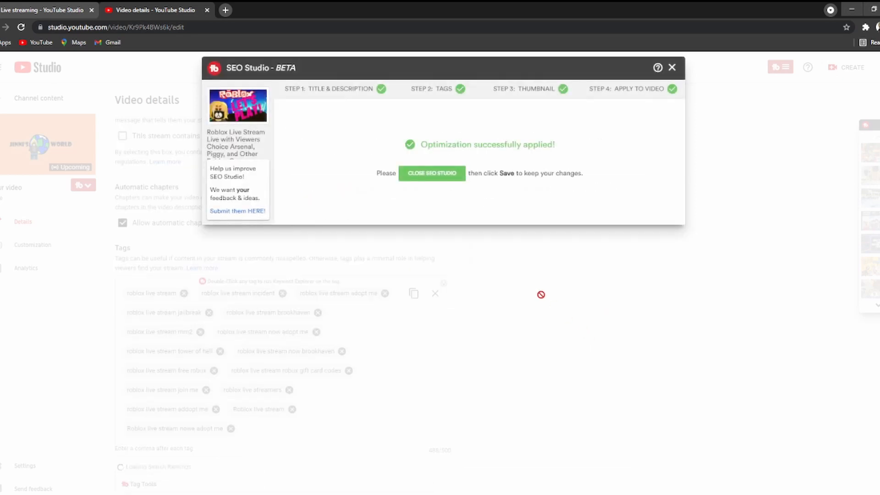
Close SEO Studio, save the stream details, review the tags, and return to Channel content.
left_click(436, 174)
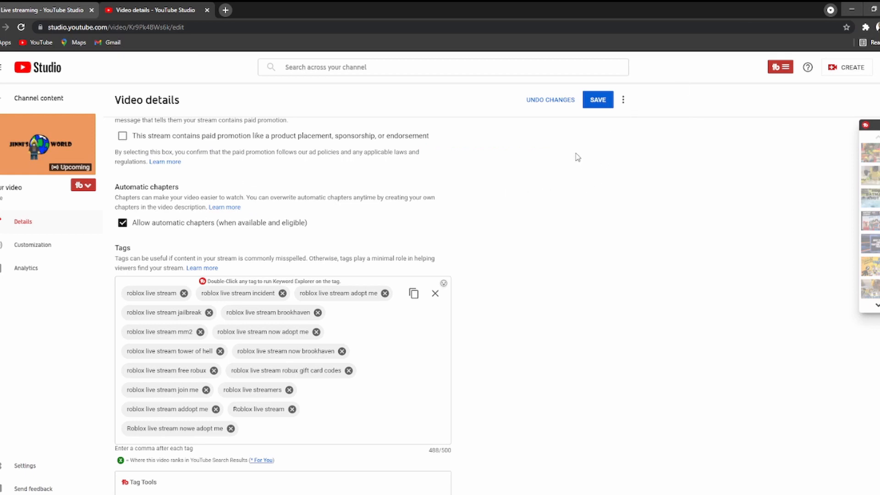
left_click(598, 100)
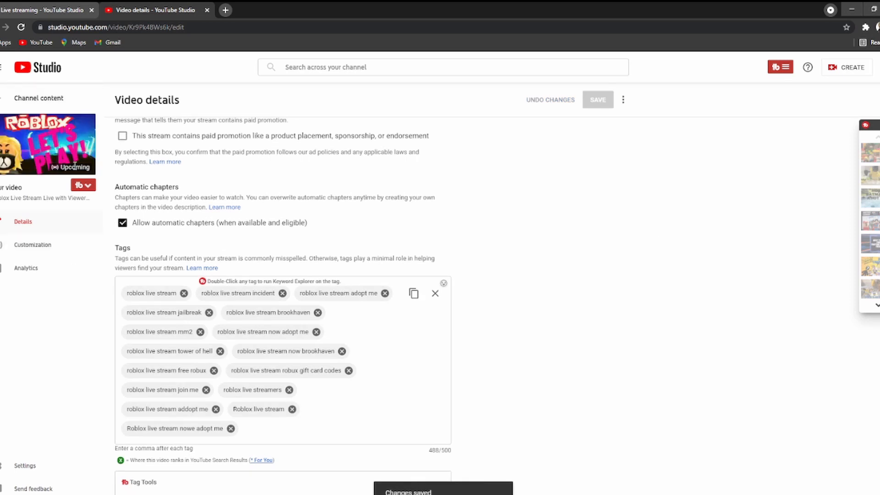
scroll(520, 353, "down", 7)
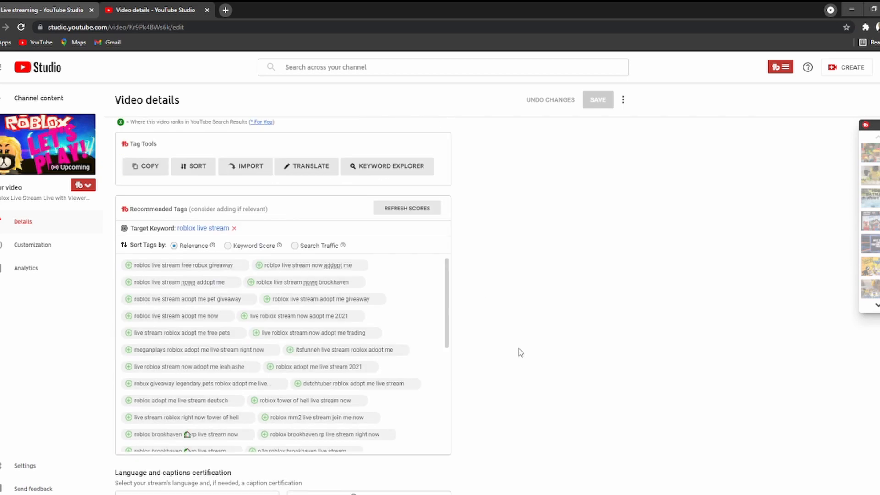
scroll(520, 347, "up", 10)
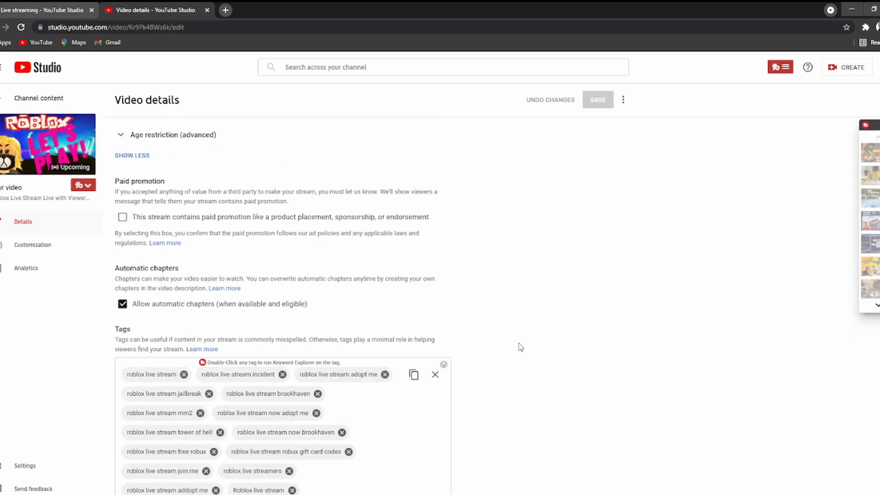
scroll(519, 347, "down", 10)
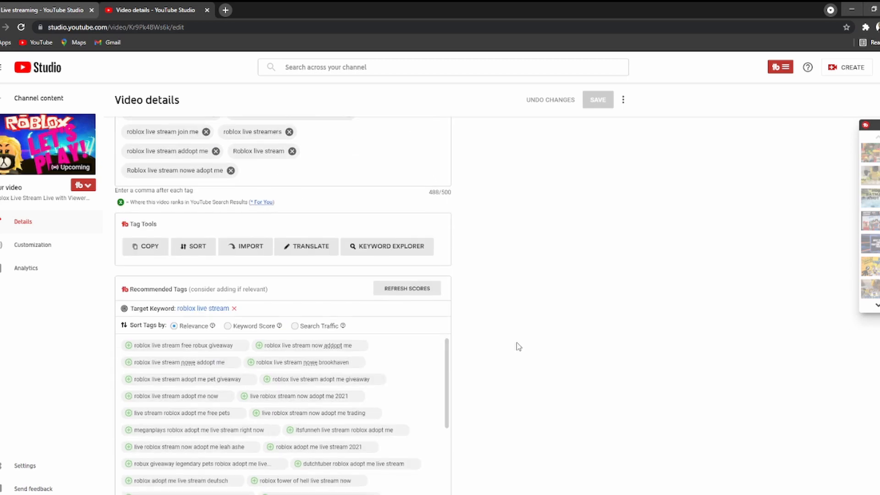
scroll(518, 347, "up", 10)
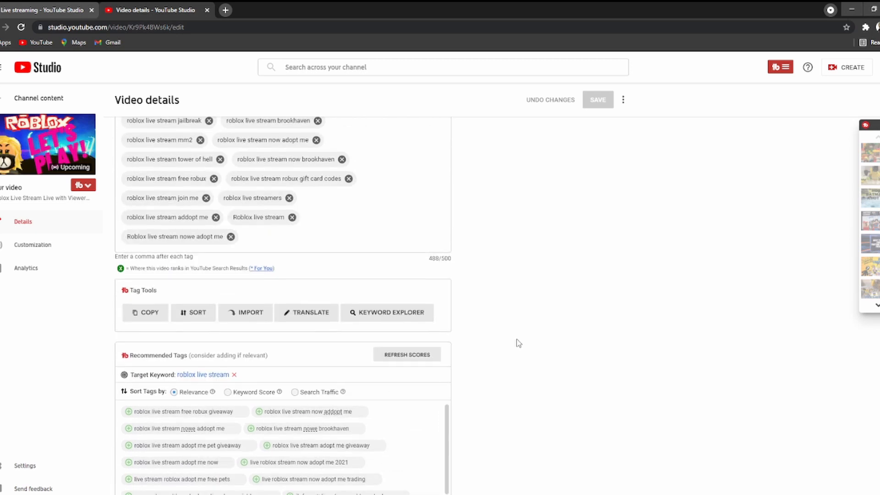
left_click(49, 99)
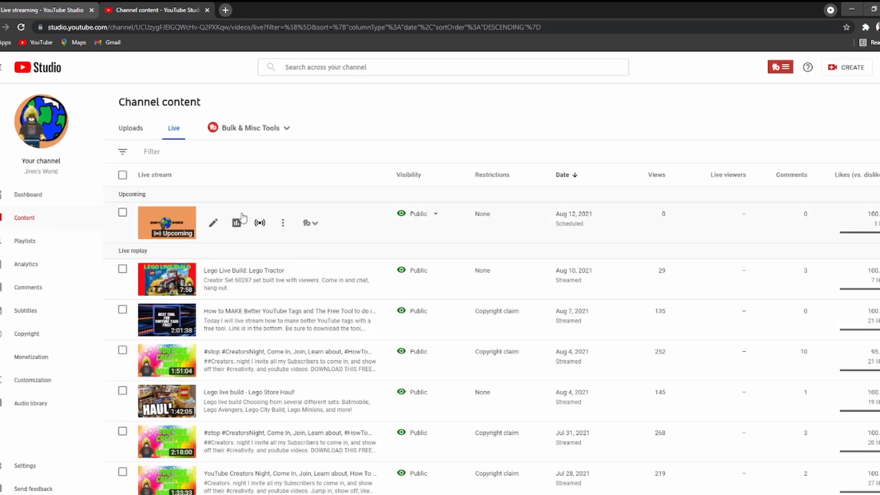
From the public channel page, open the upcoming Roblox Live Stream scheduled 8/12/21, 7:45 PM.
mouse_move(214, 229)
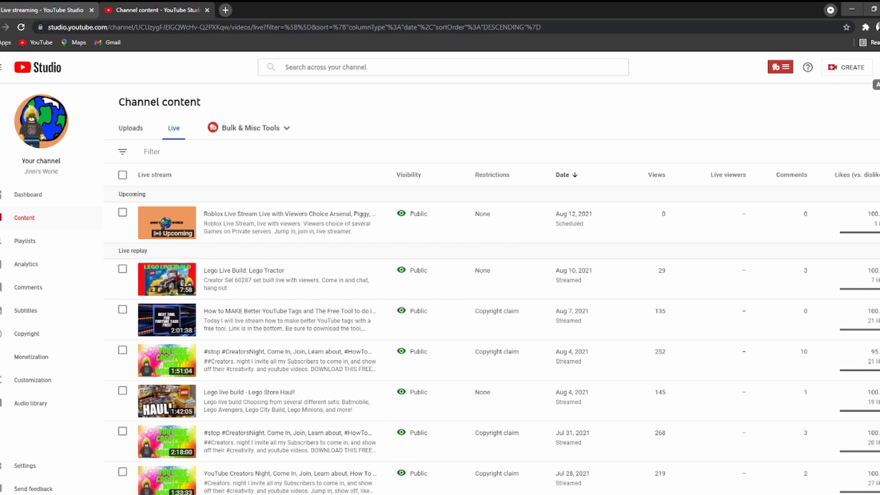
left_click(879, 67)
left_click(835, 130)
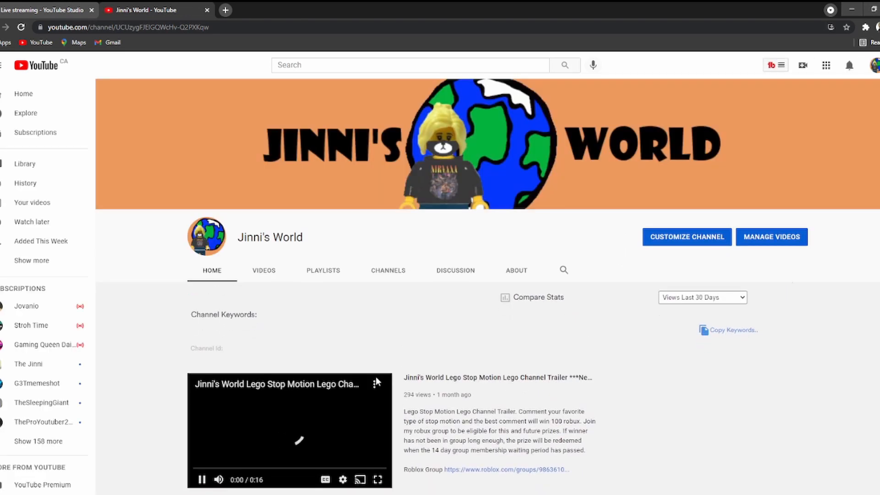
scroll(376, 376, "down", 6)
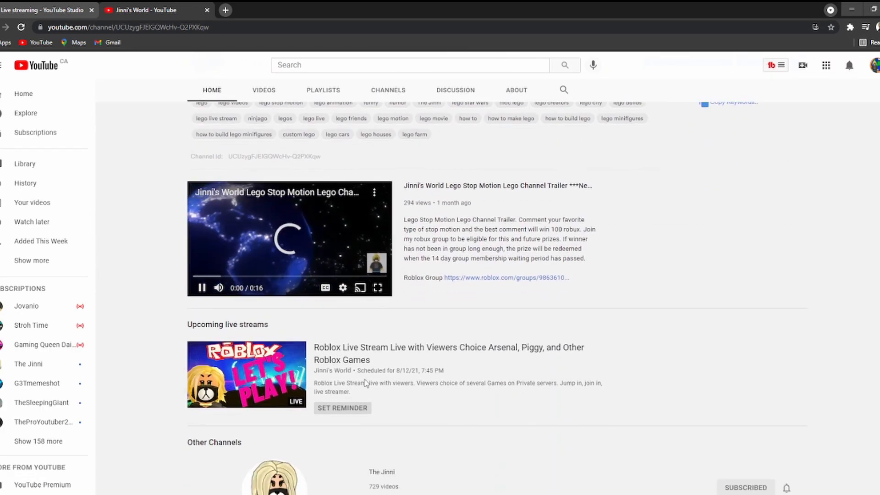
left_click(250, 383)
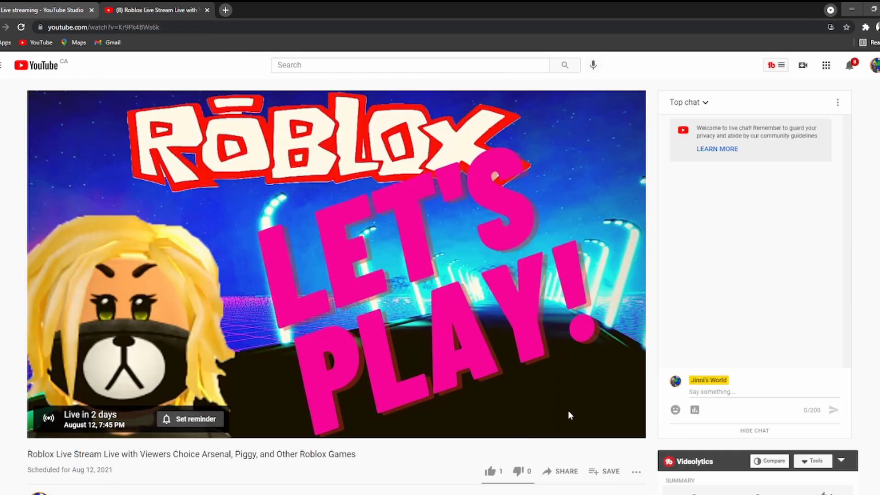
Load the Roblox Live Stream's Ranked Tags in Videolytics and verify its SEO score of 100.
scroll(583, 331, "down", 4)
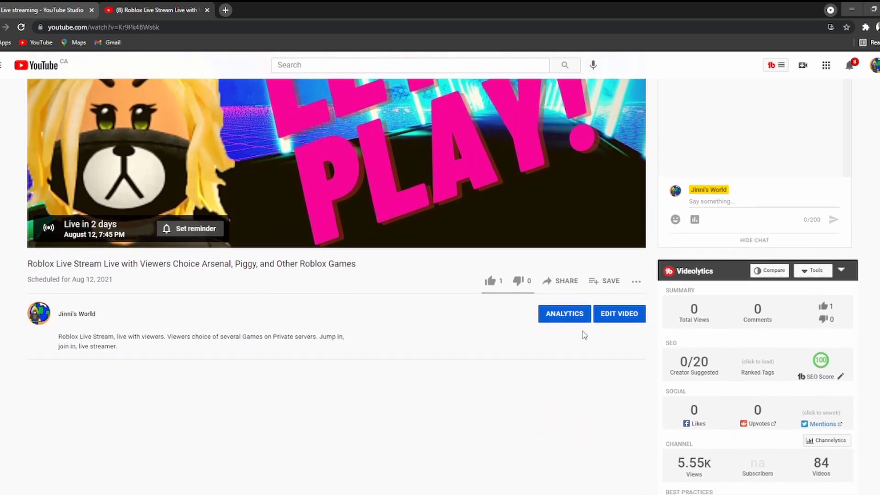
scroll(582, 331, "down", 1)
mouse_move(821, 311)
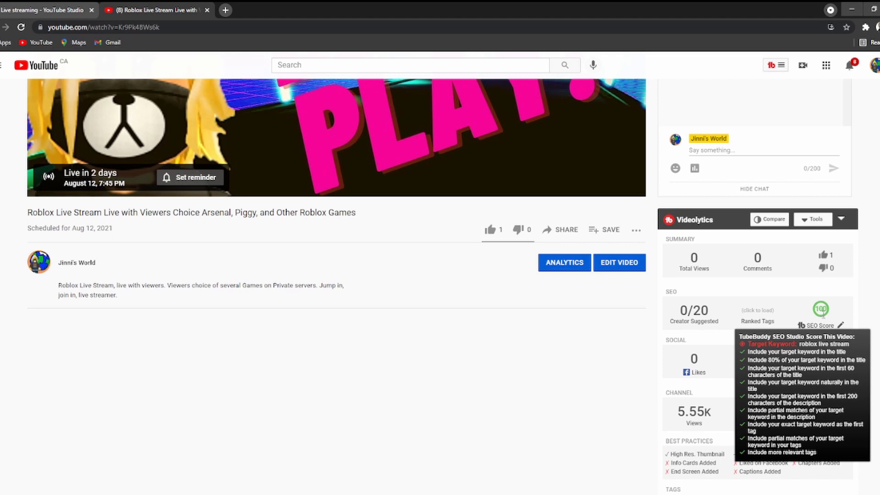
left_click(756, 314)
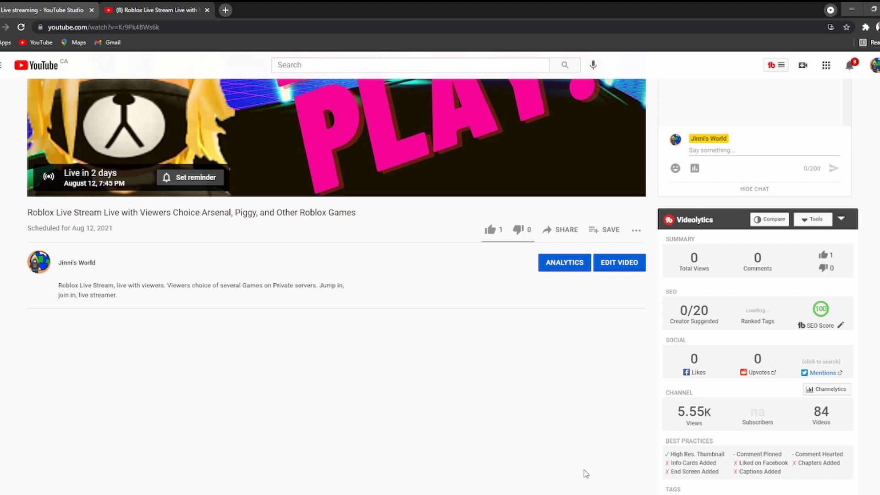
scroll(586, 474, "down", 4)
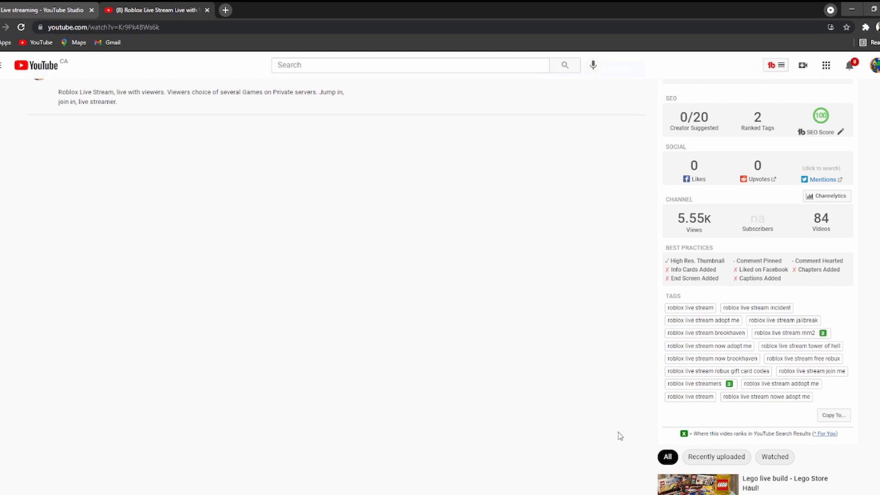
scroll(808, 388, "up", 4)
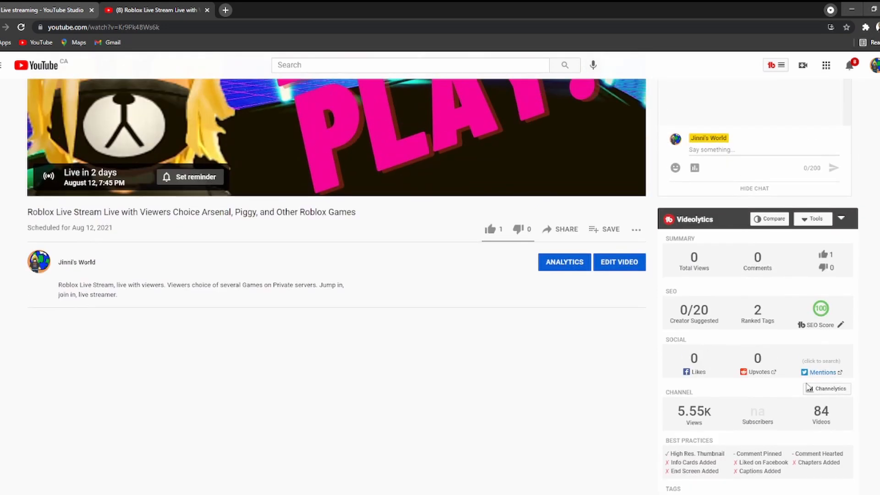
scroll(808, 389, "up", 4)
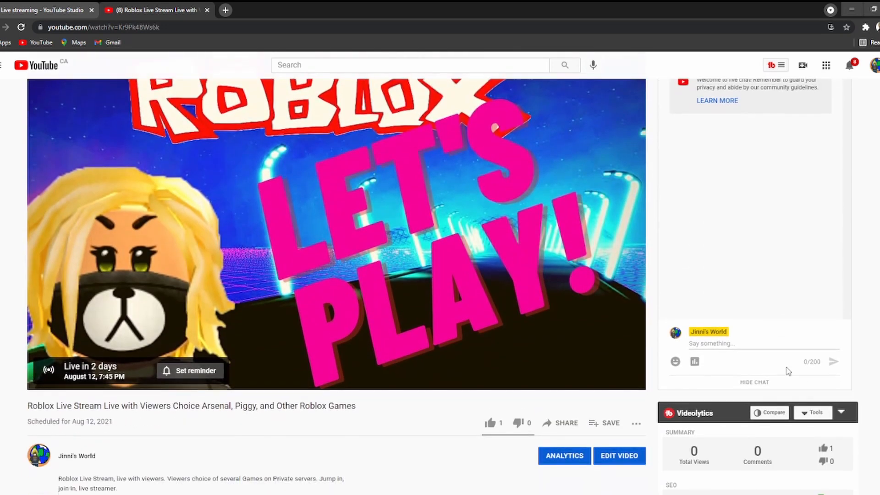